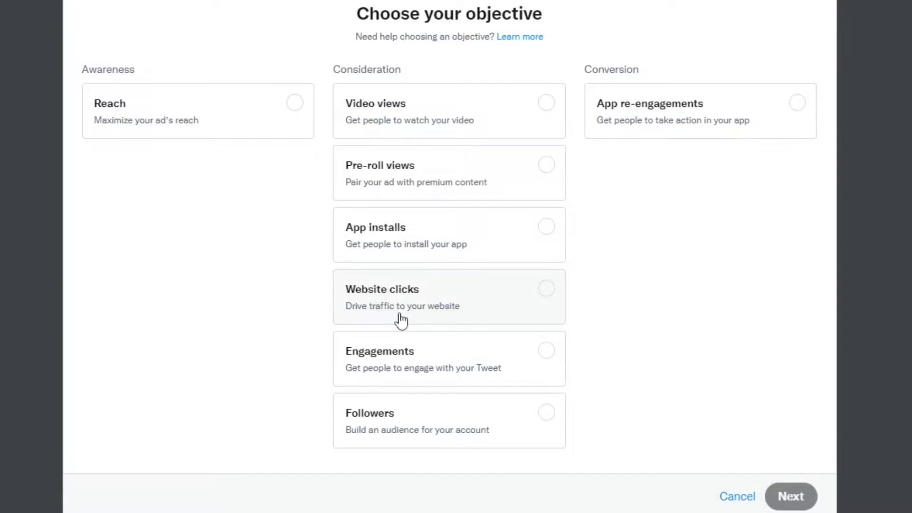
Create a campaign with the Website clicks objective and name it "testing clicks"
{"action": "left_click", "coordinate": [401, 320]}
{"action": "left_click", "coordinate": [784, 499]}
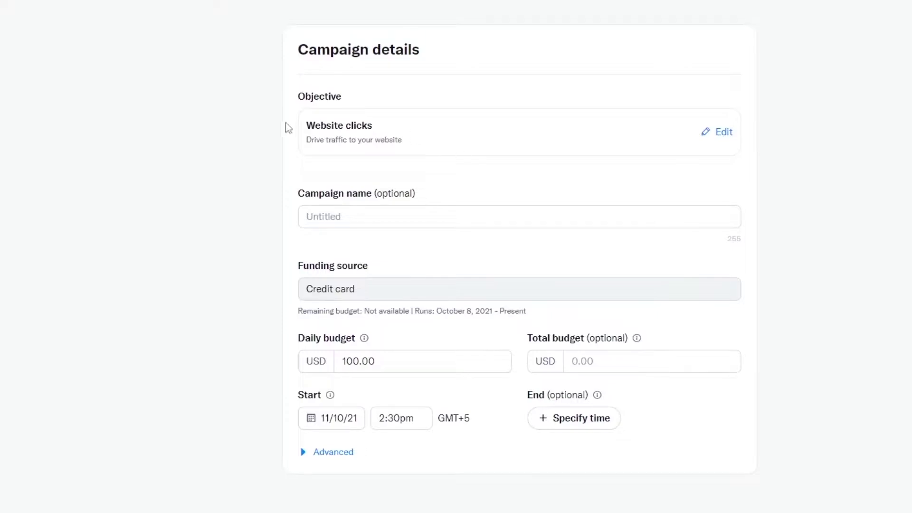
{"action": "left_click", "coordinate": [347, 216]}
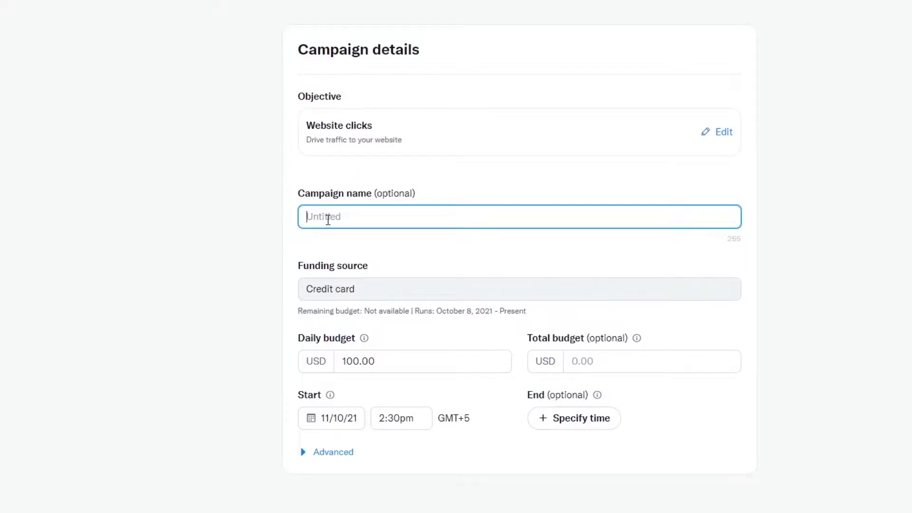
{"action": "type", "text": "testing clicks"}
{"action": "left_click", "coordinate": [371, 291]}
{"action": "left_click", "coordinate": [441, 342]}
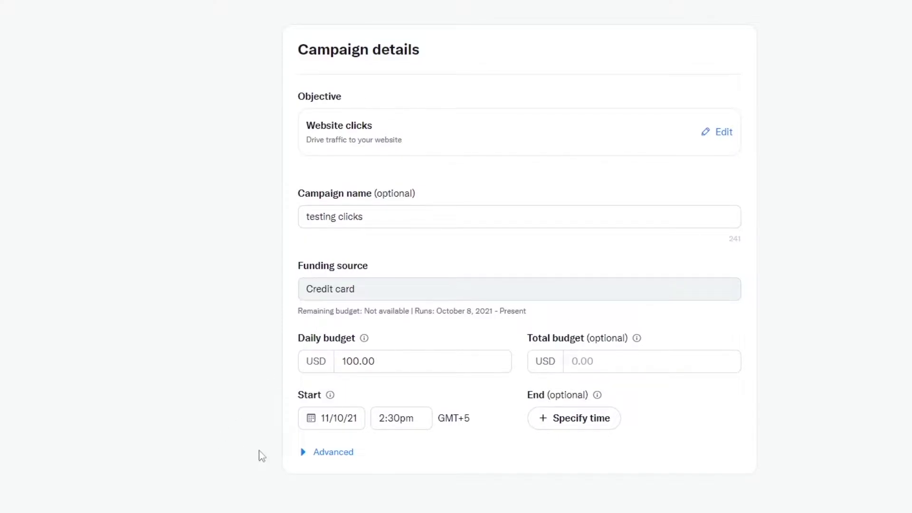
Check the campaign's advanced pacing options and continue to the ad group details
{"action": "left_click", "coordinate": [304, 452]}
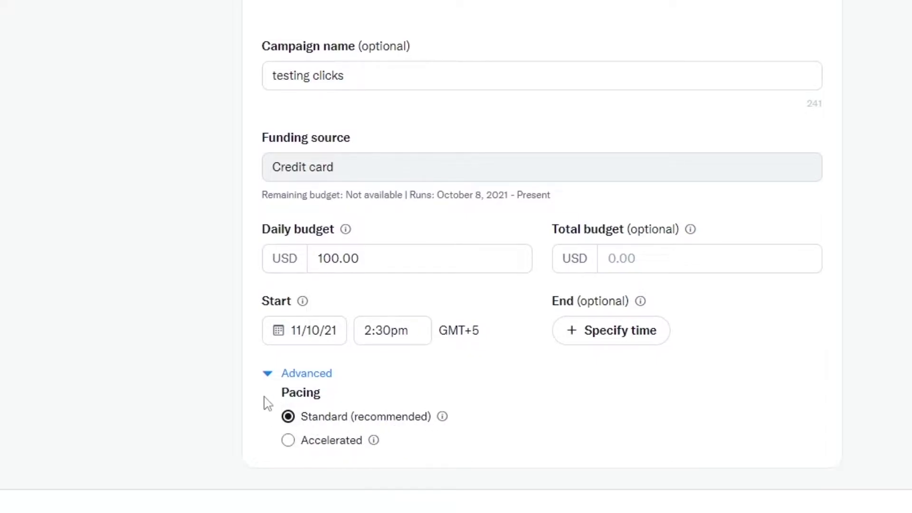
{"action": "left_click", "coordinate": [269, 376]}
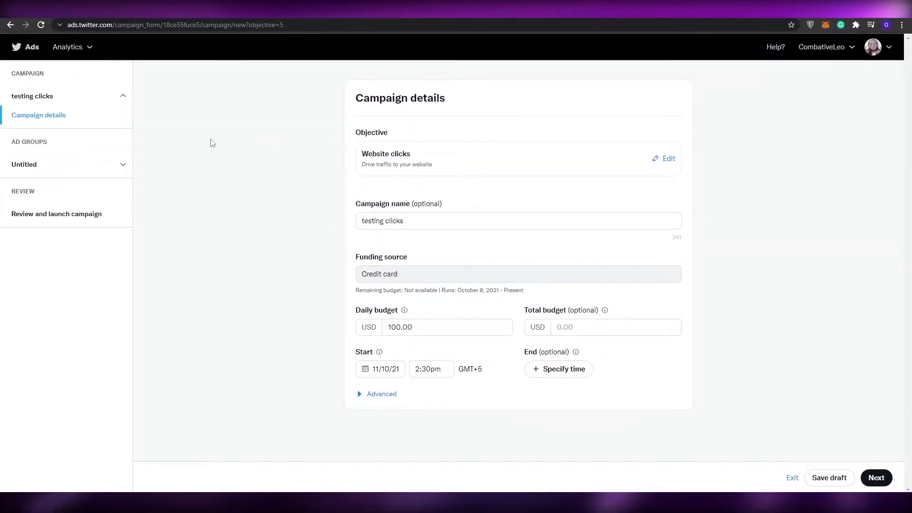
{"action": "left_click", "coordinate": [877, 496]}
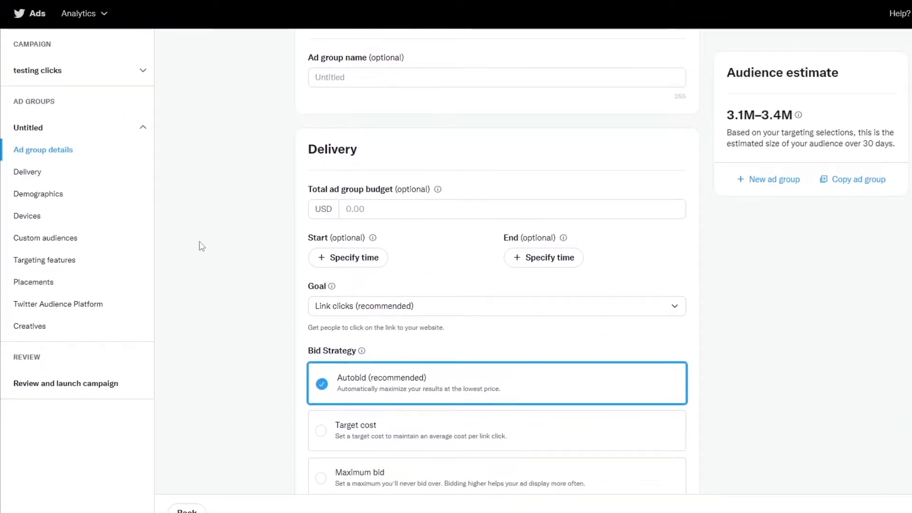
Examine the ad group's name, total budget, schedule, goal and bid strategy settings
{"action": "left_click", "coordinate": [354, 137]}
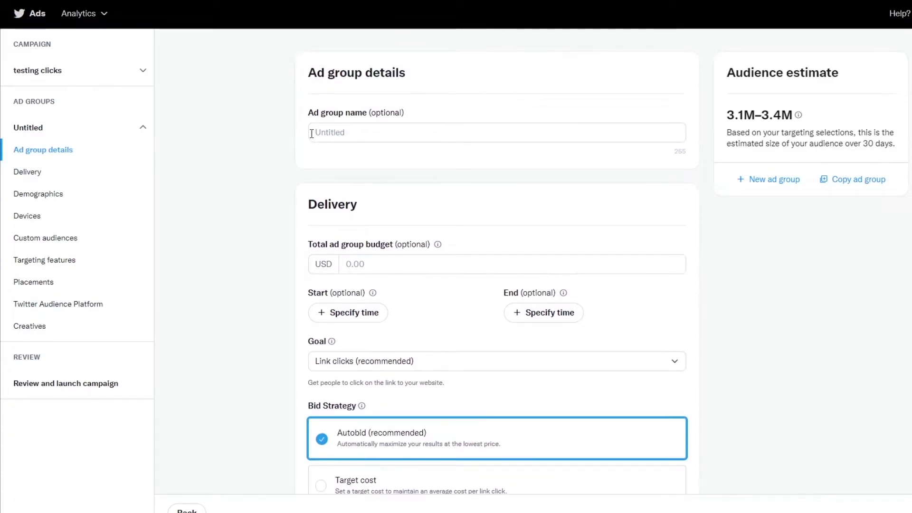
{"action": "left_click", "coordinate": [338, 135]}
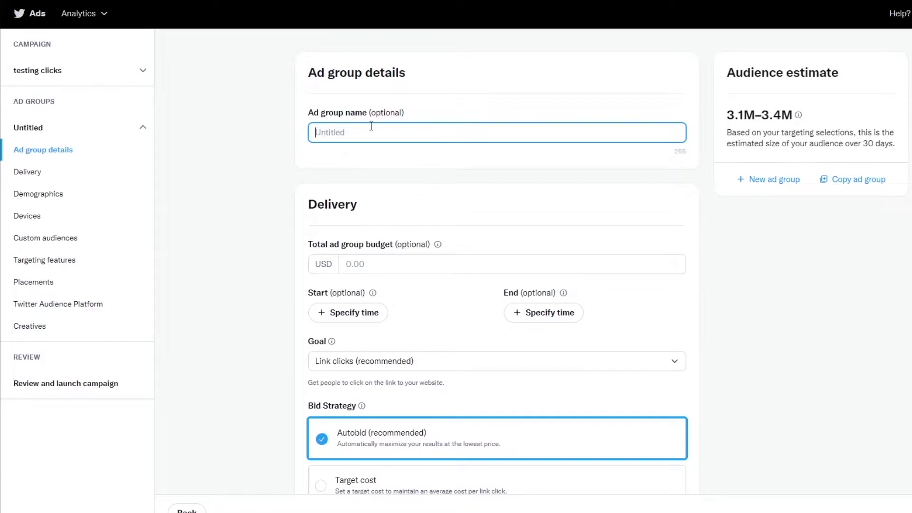
{"action": "scroll", "coordinate": [389, 199], "scroll_direction": "down", "scroll_amount": 1}
{"action": "left_click", "coordinate": [401, 211]}
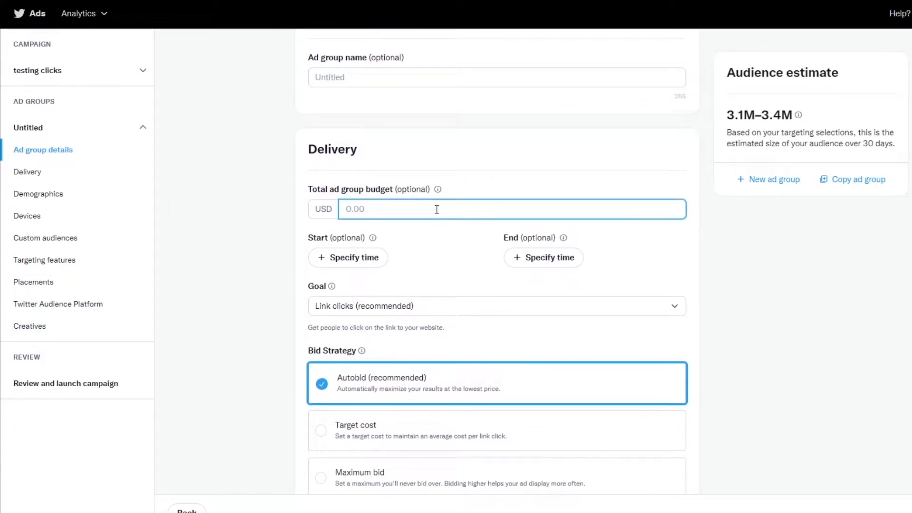
{"action": "scroll", "coordinate": [435, 207], "scroll_direction": "down", "scroll_amount": 1}
{"action": "scroll", "coordinate": [451, 209], "scroll_direction": "down", "scroll_amount": 2}
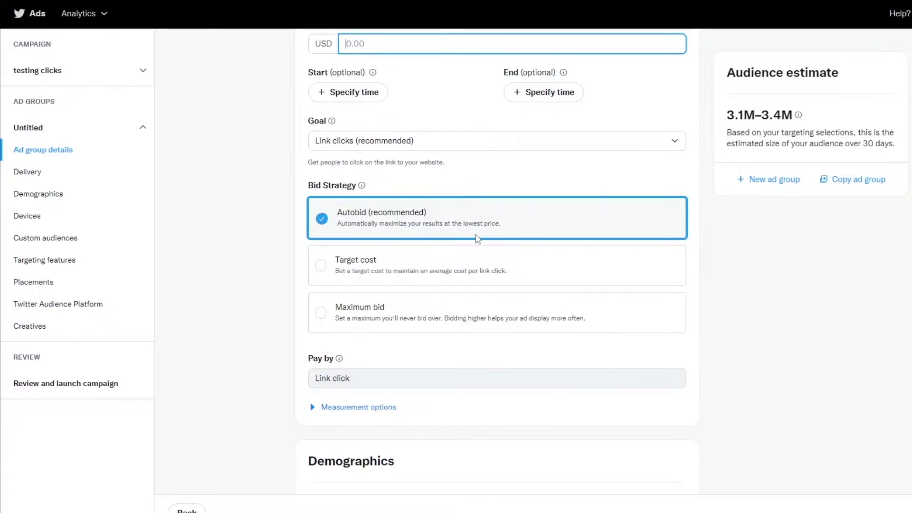
{"action": "scroll", "coordinate": [456, 244], "scroll_direction": "down", "scroll_amount": 1}
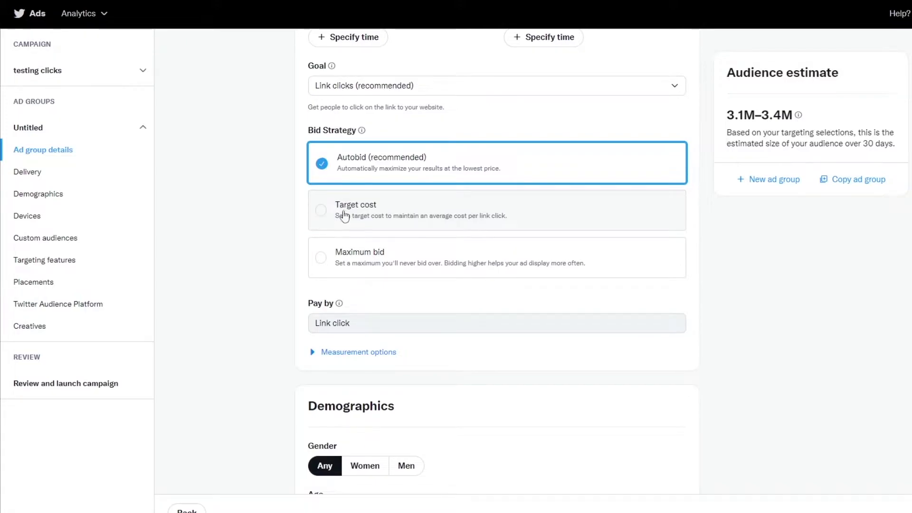
{"action": "scroll", "coordinate": [304, 230], "scroll_direction": "down", "scroll_amount": 3}
{"action": "scroll", "coordinate": [427, 275], "scroll_direction": "up", "scroll_amount": 3}
{"action": "scroll", "coordinate": [517, 244], "scroll_direction": "down", "scroll_amount": 2}
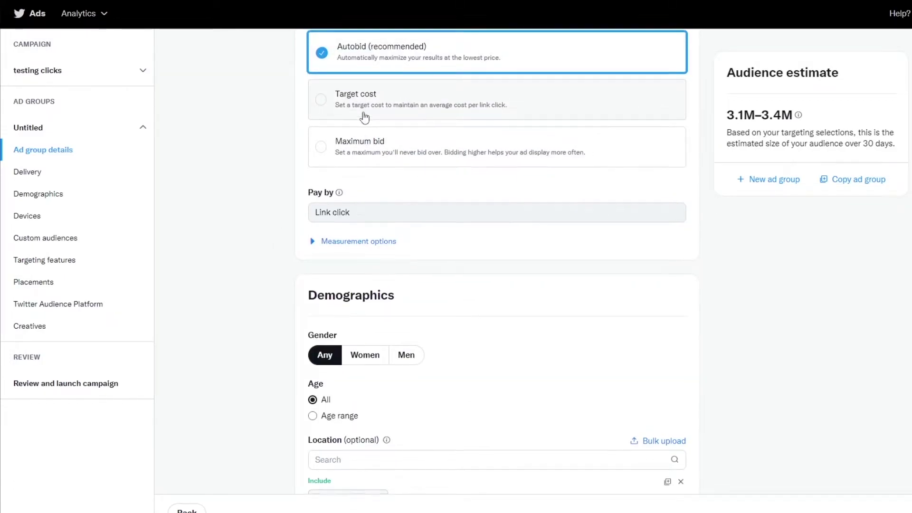
{"action": "scroll", "coordinate": [364, 138], "scroll_direction": "down", "scroll_amount": 3}
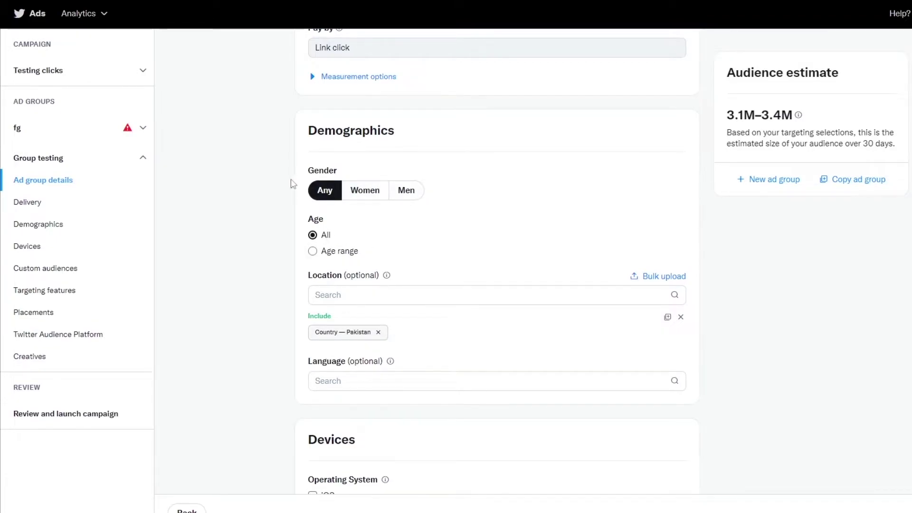
Try the gender and age range targeting options, returning them to Any and All
{"action": "left_click", "coordinate": [392, 190]}
{"action": "left_click", "coordinate": [332, 198]}
{"action": "scroll", "coordinate": [333, 209], "scroll_direction": "down", "scroll_amount": 2}
{"action": "scroll", "coordinate": [332, 228], "scroll_direction": "up", "scroll_amount": 1}
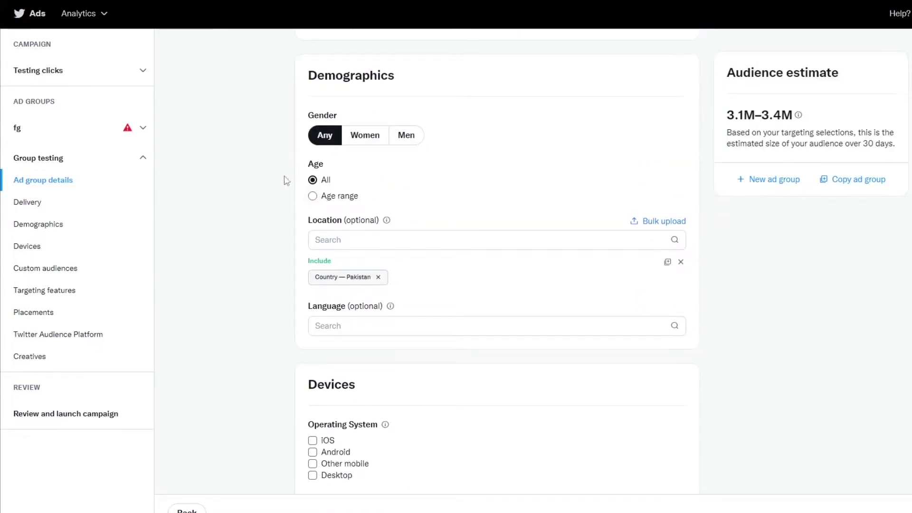
{"action": "left_click", "coordinate": [318, 196]}
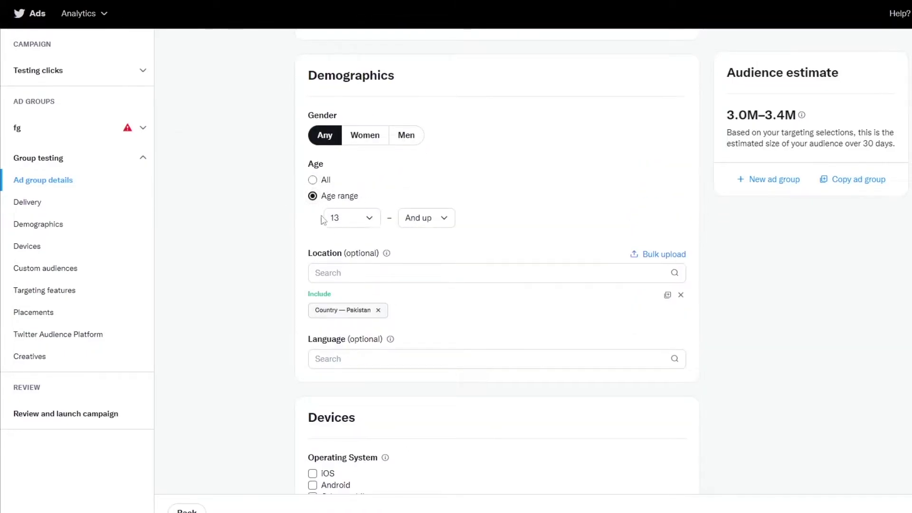
{"action": "left_click", "coordinate": [314, 180]}
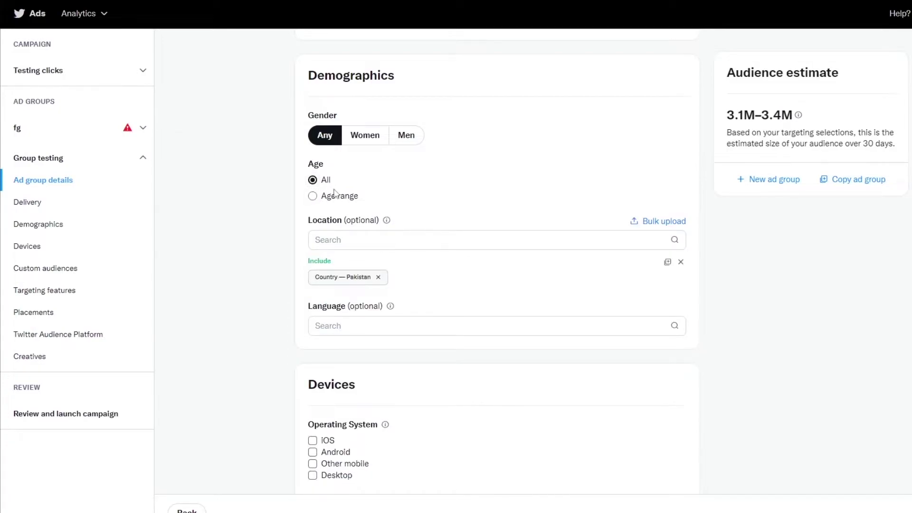
Look through the location types offered for bulk upload, including Metros/DMA, Zip codes and Cities, and close it without adding any
{"action": "left_click", "coordinate": [670, 222]}
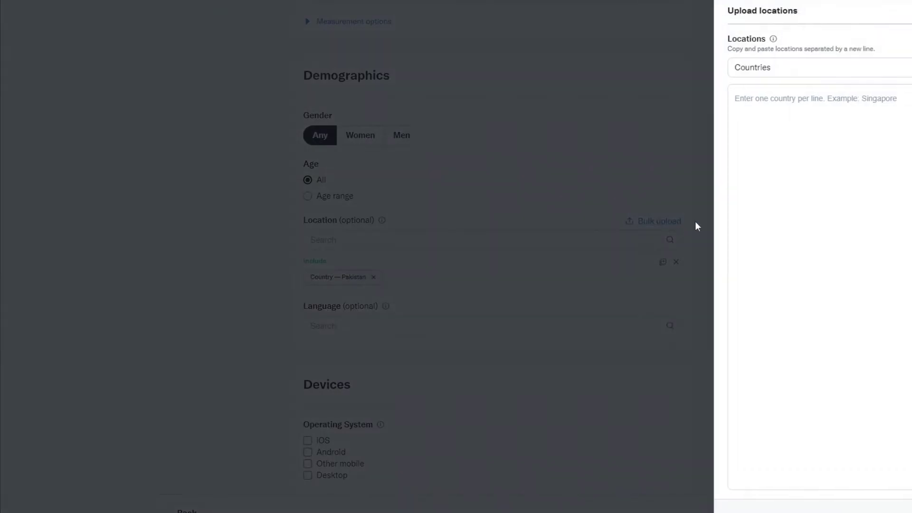
{"action": "left_click", "coordinate": [761, 101]}
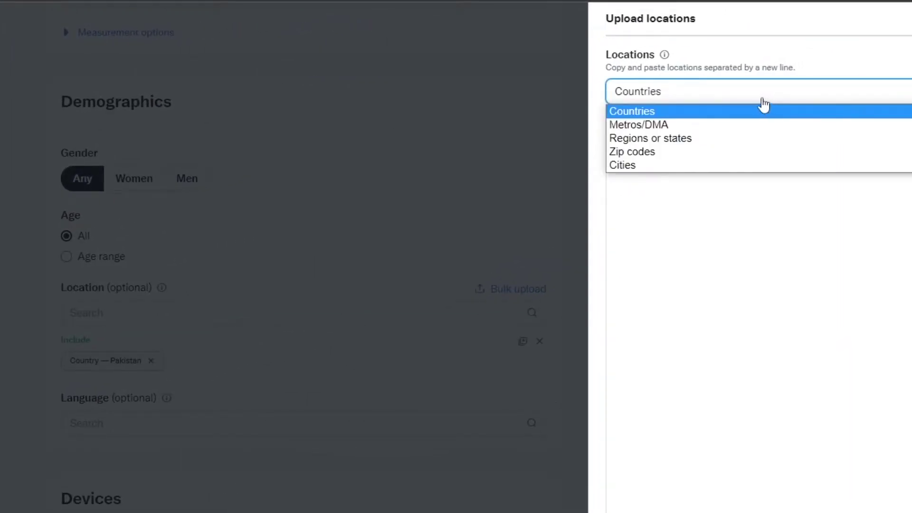
{"action": "left_click", "coordinate": [704, 127]}
{"action": "left_click", "coordinate": [696, 156]}
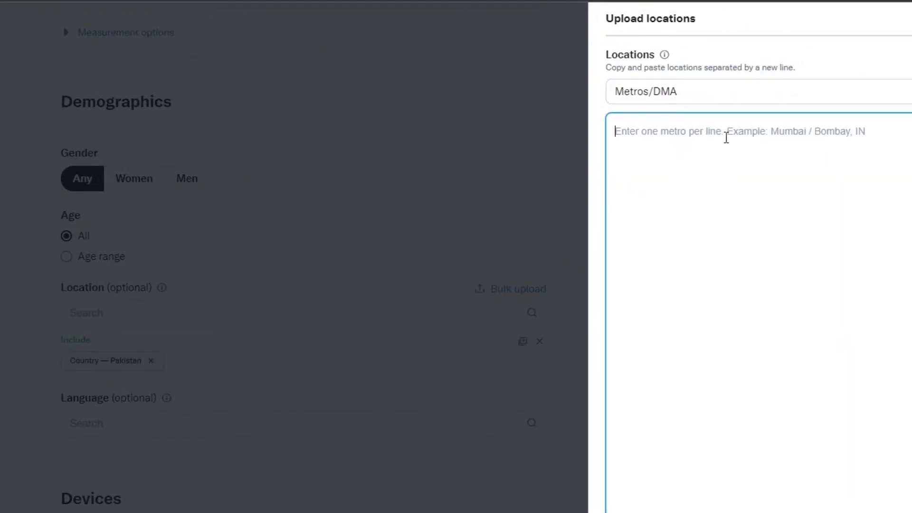
{"action": "left_click", "coordinate": [693, 97]}
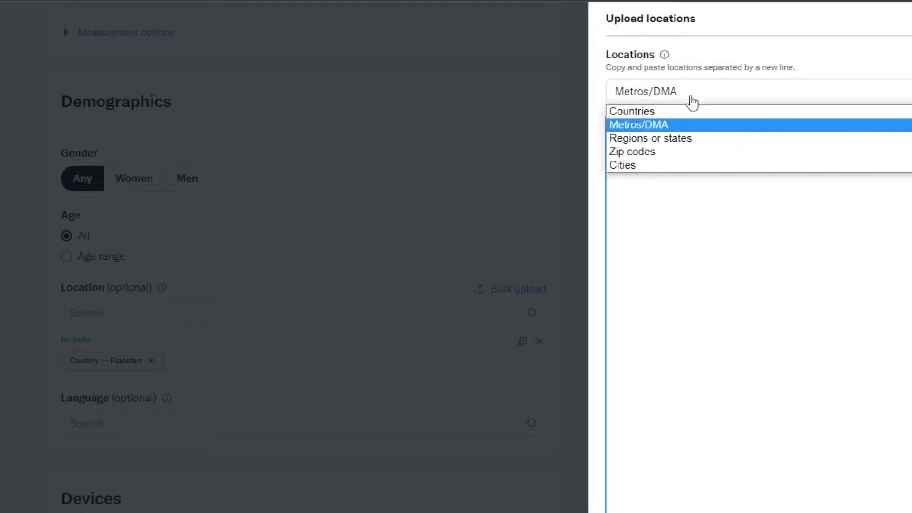
{"action": "left_click", "coordinate": [671, 150]}
{"action": "left_click", "coordinate": [683, 93]}
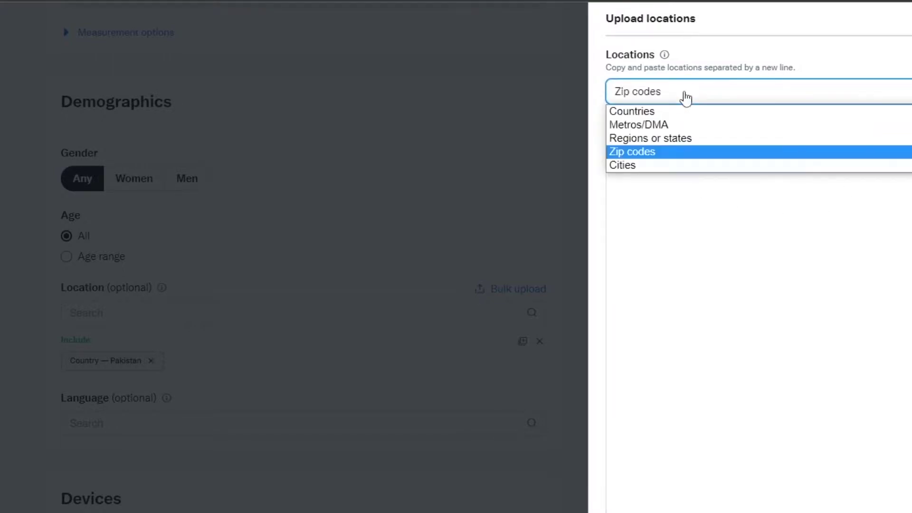
{"action": "left_click", "coordinate": [665, 163]}
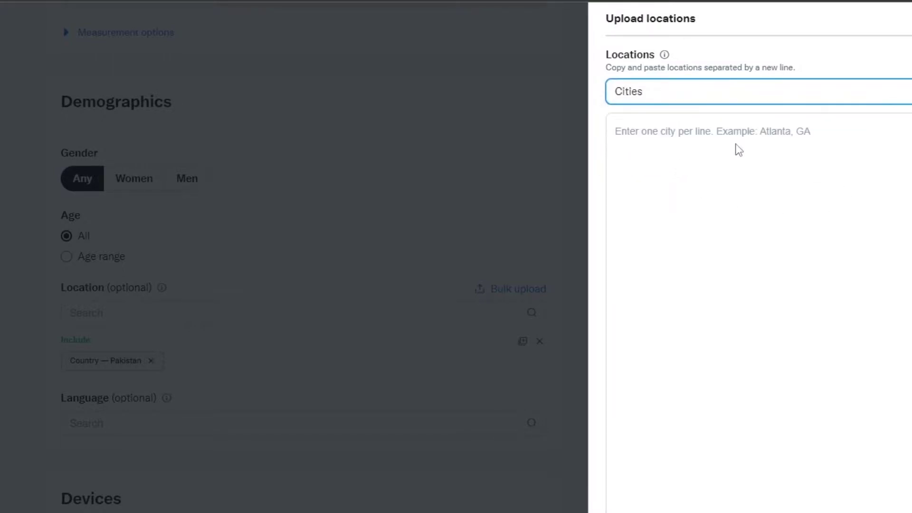
{"action": "left_click", "coordinate": [721, 102]}
{"action": "left_click", "coordinate": [686, 110]}
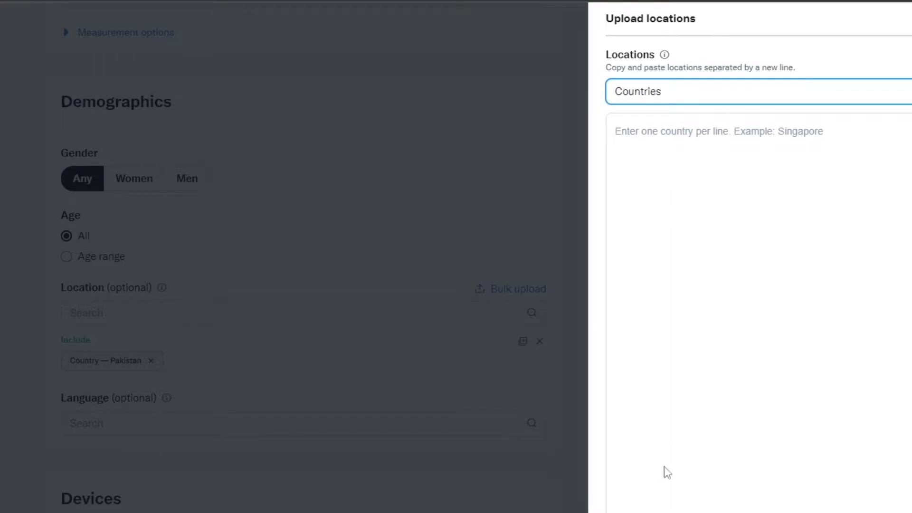
{"action": "left_click", "coordinate": [459, 434]}
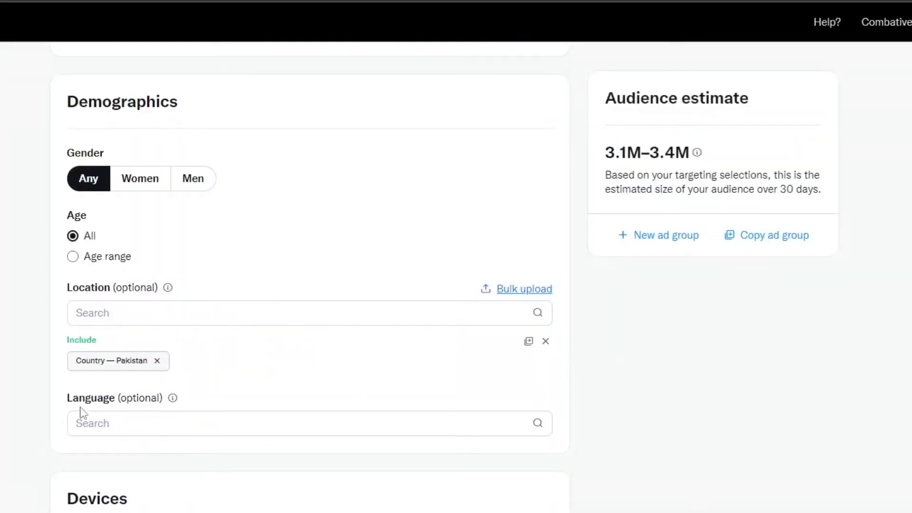
Bulk upload the countries Singapore, China and India to the ad group's included locations
{"action": "left_click", "coordinate": [518, 290]}
{"action": "left_click", "coordinate": [671, 99]}
{"action": "left_click", "coordinate": [671, 111]}
{"action": "left_click", "coordinate": [703, 219]}
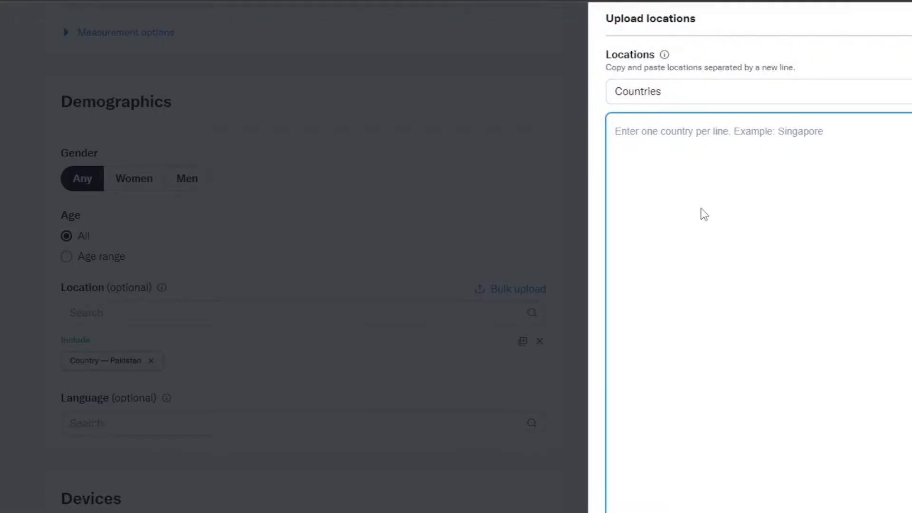
{"action": "type", "text": "Singapore"}
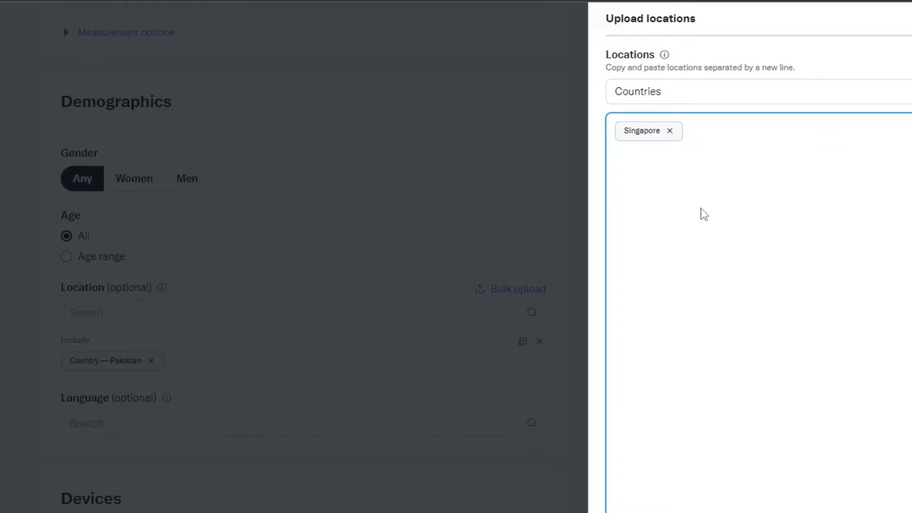
{"action": "type", "text": "China"}
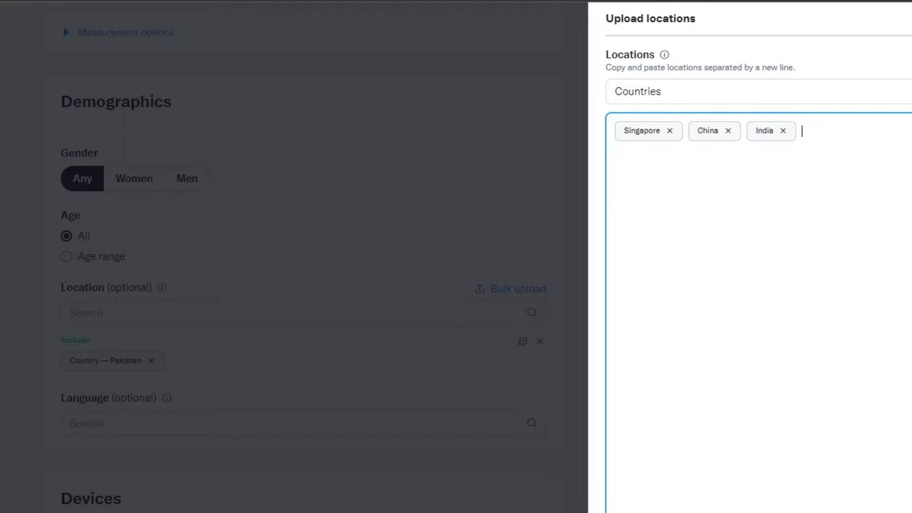
{"action": "key", "text": "Return"}
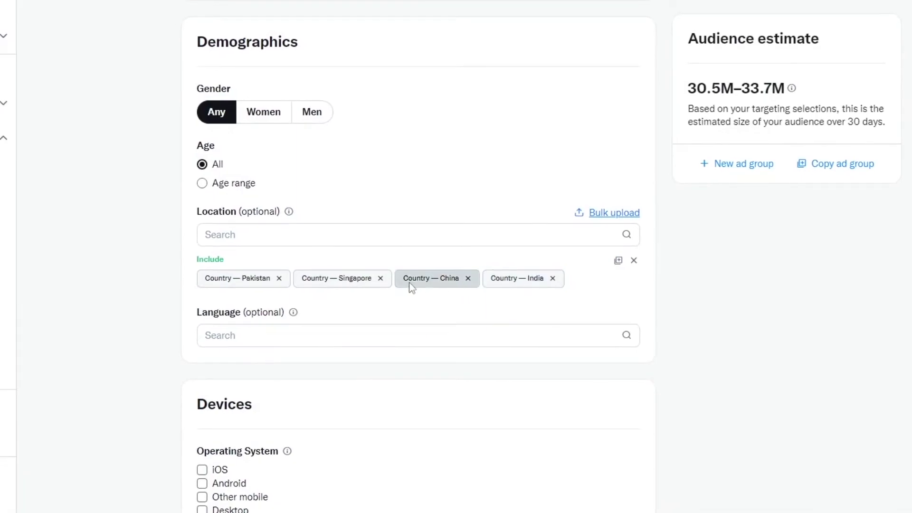
Include English and Hindi in the ad group's language targeting
{"action": "scroll", "coordinate": [411, 247], "scroll_direction": "down", "scroll_amount": 2}
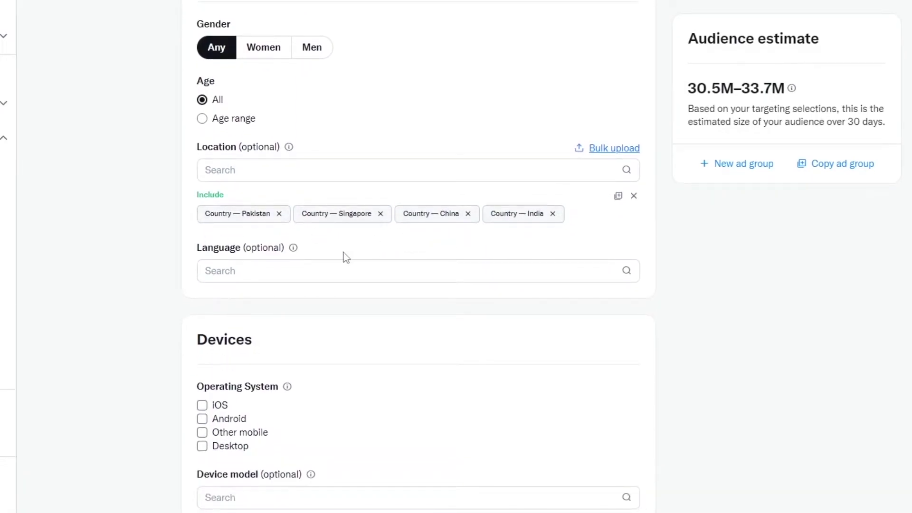
{"action": "left_click", "coordinate": [283, 270]}
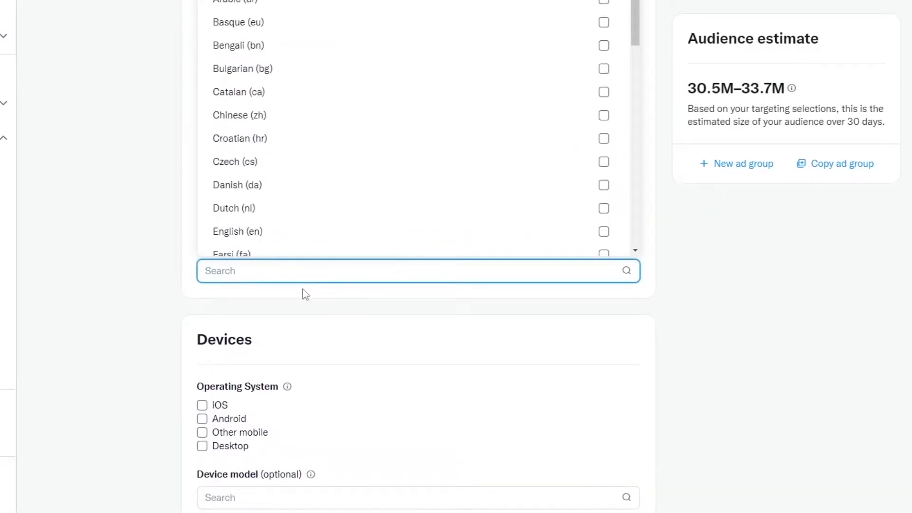
{"action": "left_click", "coordinate": [269, 232]}
{"action": "left_click", "coordinate": [293, 270]}
{"action": "type", "text": "hi"}
{"action": "left_click", "coordinate": [287, 248]}
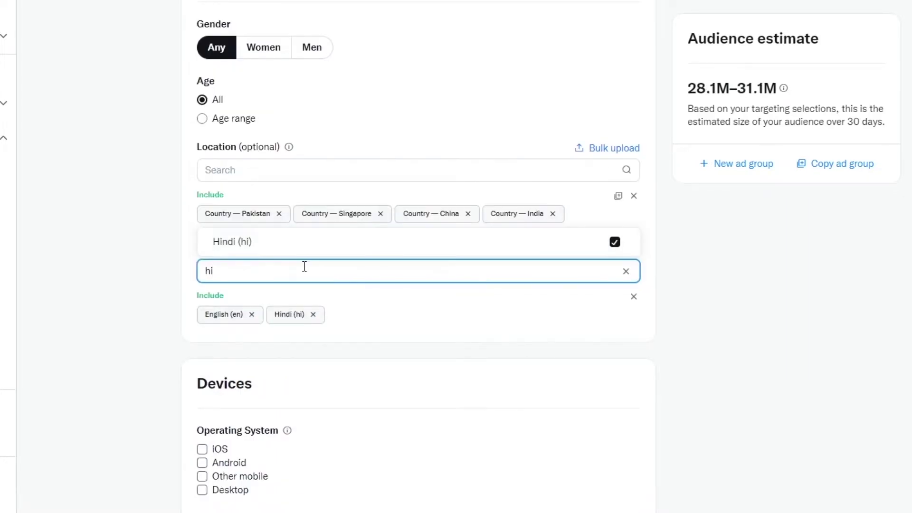
Add Urdu and Chinese to the ad group's included languages
{"action": "key", "text": "BackSpace"}
{"action": "key", "text": "BackSpace"}
{"action": "type", "text": "urdu"}
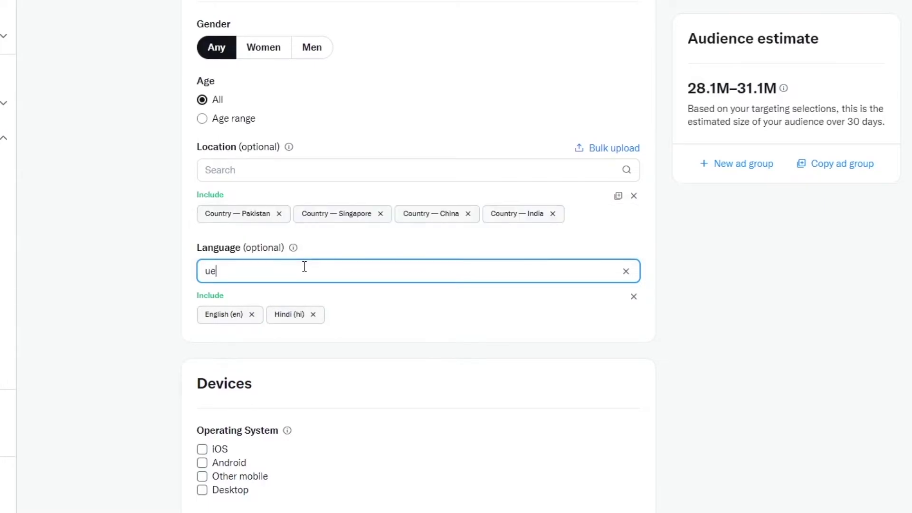
{"action": "key", "text": "Return"}
{"action": "key", "text": "ctrl+a"}
{"action": "key", "text": "BackSpace"}
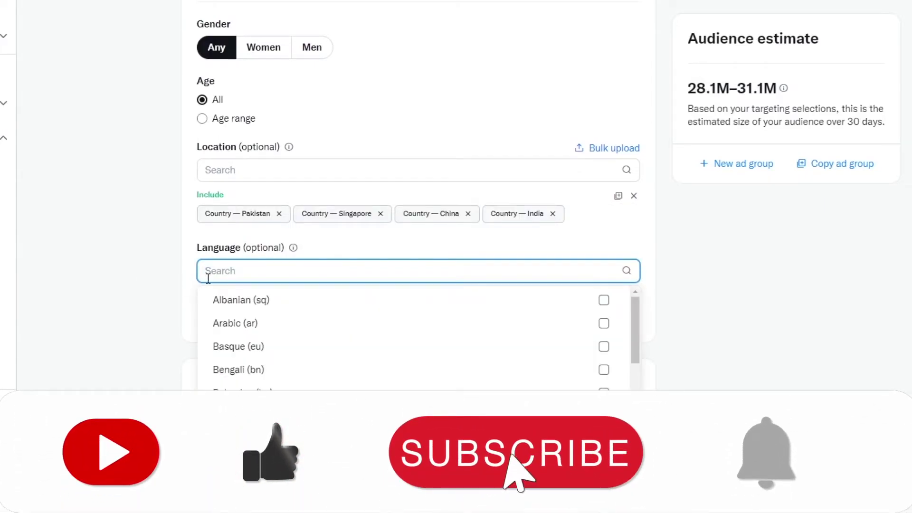
{"action": "type", "text": "m"}
{"action": "key", "text": "BackSpace"}
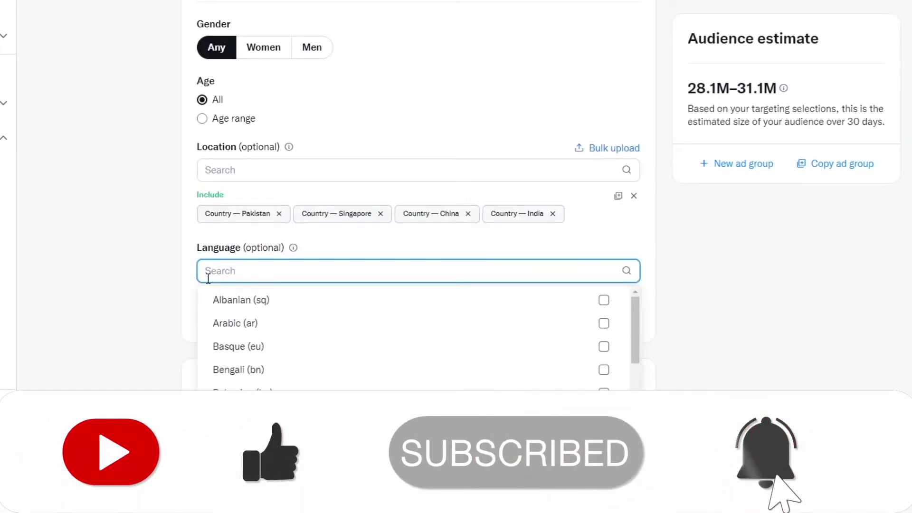
{"action": "type", "text": "ch"}
{"action": "key", "text": "Return"}
{"action": "scroll", "coordinate": [592, 301], "scroll_direction": "down", "scroll_amount": 4}
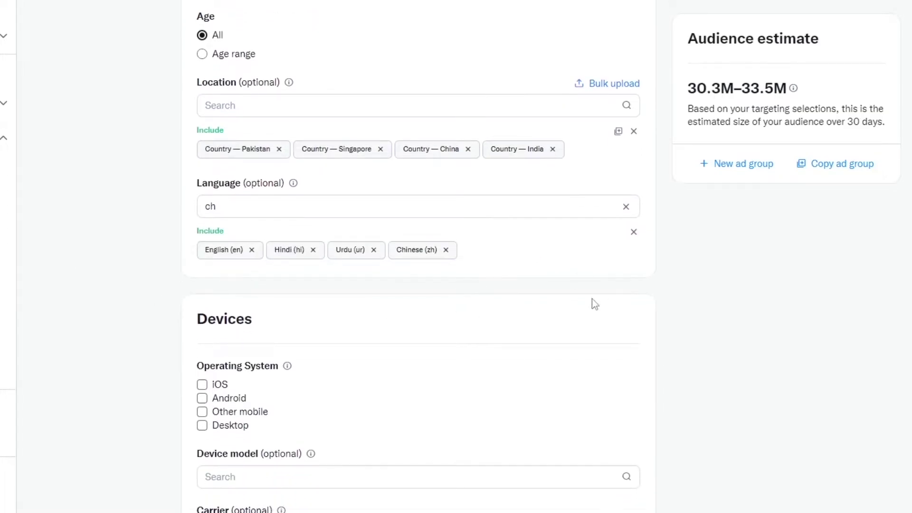
Target iOS and Android as the ad group's operating systems in the device targeting
{"action": "scroll", "coordinate": [505, 378], "scroll_direction": "up", "scroll_amount": 5}
{"action": "scroll", "coordinate": [469, 165], "scroll_direction": "down", "scroll_amount": 5}
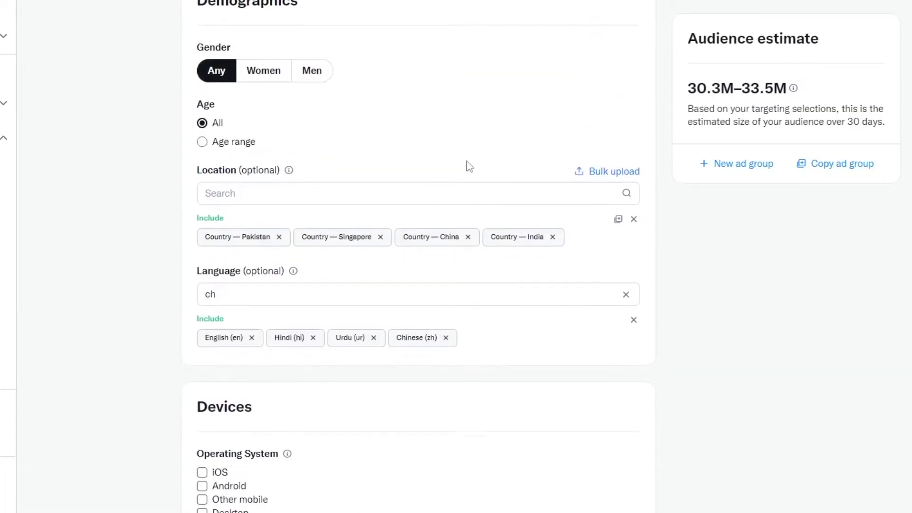
{"action": "scroll", "coordinate": [333, 200], "scroll_direction": "up", "scroll_amount": 5}
{"action": "scroll", "coordinate": [220, 304], "scroll_direction": "down", "scroll_amount": 7}
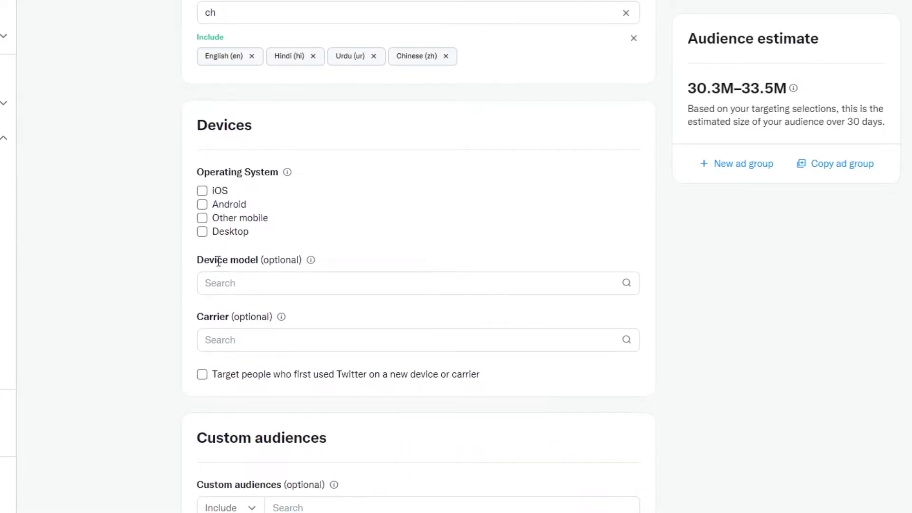
{"action": "left_click", "coordinate": [201, 191]}
{"action": "left_click", "coordinate": [202, 240]}
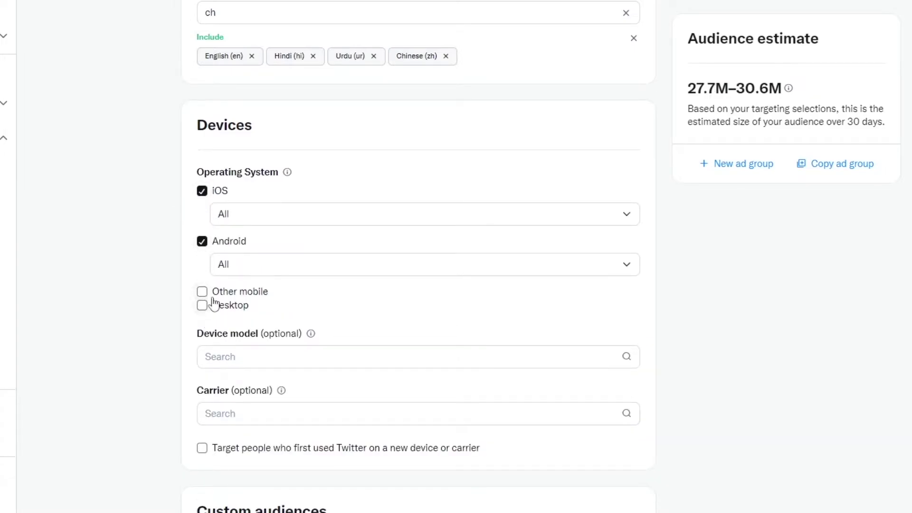
Limit the iOS device targeting to iOS 14.0 and above
{"action": "left_click", "coordinate": [389, 213]}
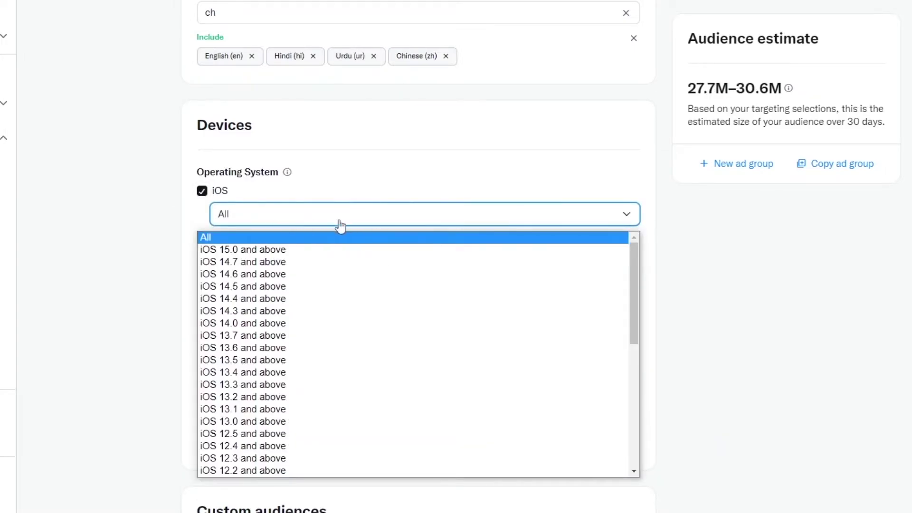
{"action": "scroll", "coordinate": [297, 456], "scroll_direction": "down", "scroll_amount": 6}
{"action": "scroll", "coordinate": [295, 463], "scroll_direction": "up", "scroll_amount": 6}
{"action": "scroll", "coordinate": [295, 463], "scroll_direction": "up", "scroll_amount": 1}
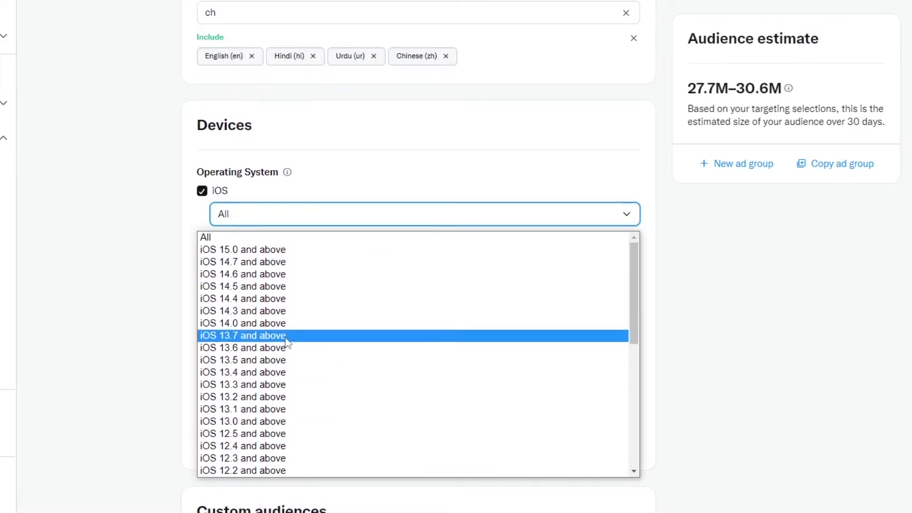
{"action": "left_click", "coordinate": [308, 323]}
{"action": "scroll", "coordinate": [312, 246], "scroll_direction": "up", "scroll_amount": 1}
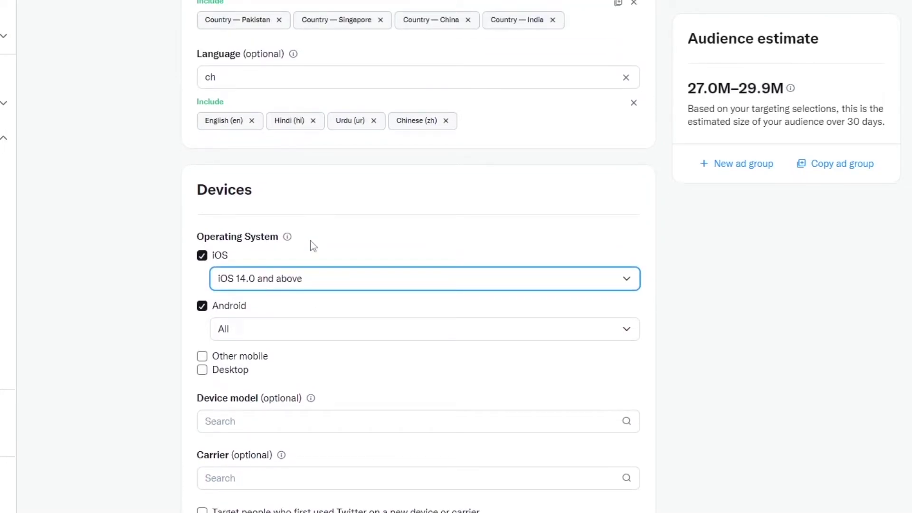
Limit the Android device targeting to Android Pie and above
{"action": "scroll", "coordinate": [326, 301], "scroll_direction": "down", "scroll_amount": 1}
{"action": "left_click", "coordinate": [280, 275]}
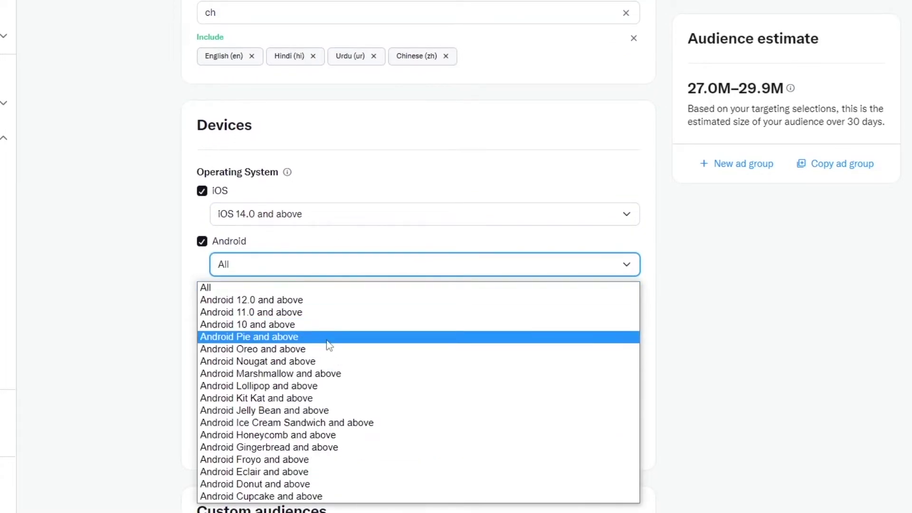
{"action": "left_click", "coordinate": [332, 338]}
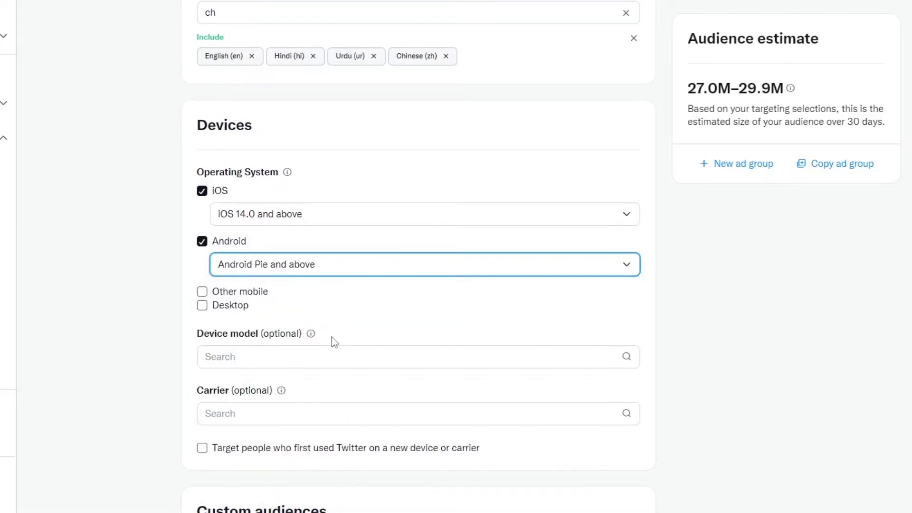
{"action": "scroll", "coordinate": [508, 317], "scroll_direction": "down", "scroll_amount": 2}
{"action": "left_click", "coordinate": [202, 185]}
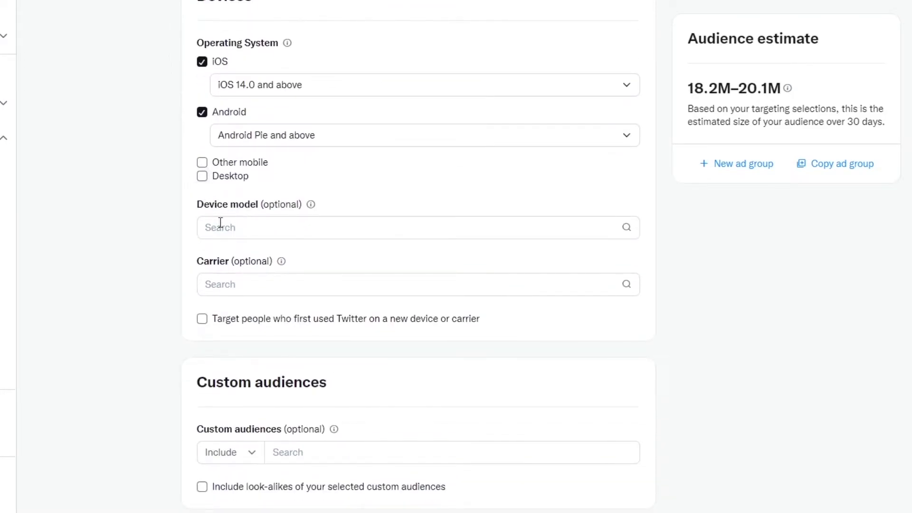
Look through the device model brands and the Apple models offered for targeting, and close the list without selecting any
{"action": "left_click", "coordinate": [299, 229]}
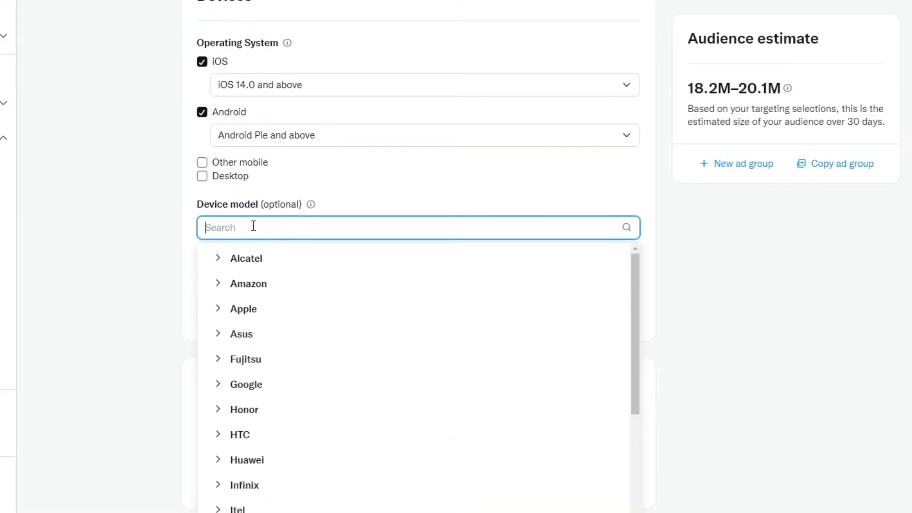
{"action": "scroll", "coordinate": [371, 264], "scroll_direction": "down", "scroll_amount": 3}
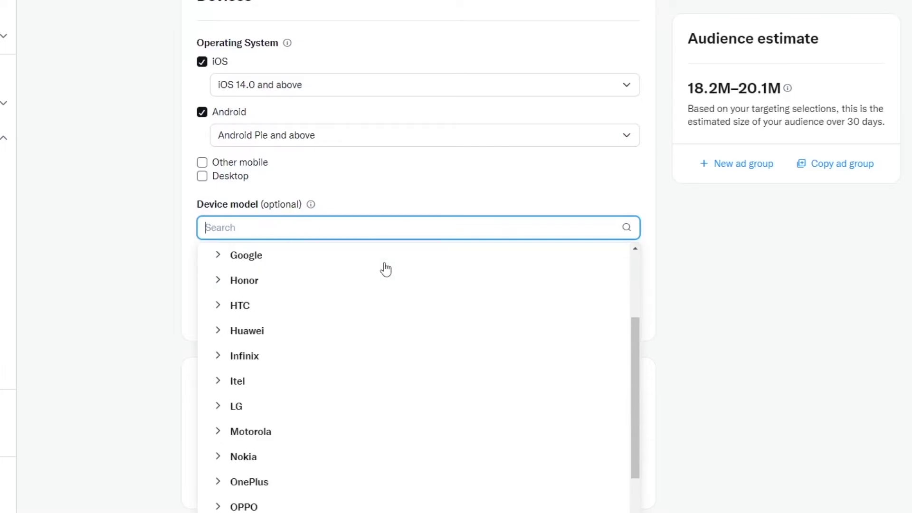
{"action": "scroll", "coordinate": [404, 343], "scroll_direction": "up", "scroll_amount": 3}
{"action": "left_click", "coordinate": [256, 314]}
{"action": "scroll", "coordinate": [344, 356], "scroll_direction": "down", "scroll_amount": 8}
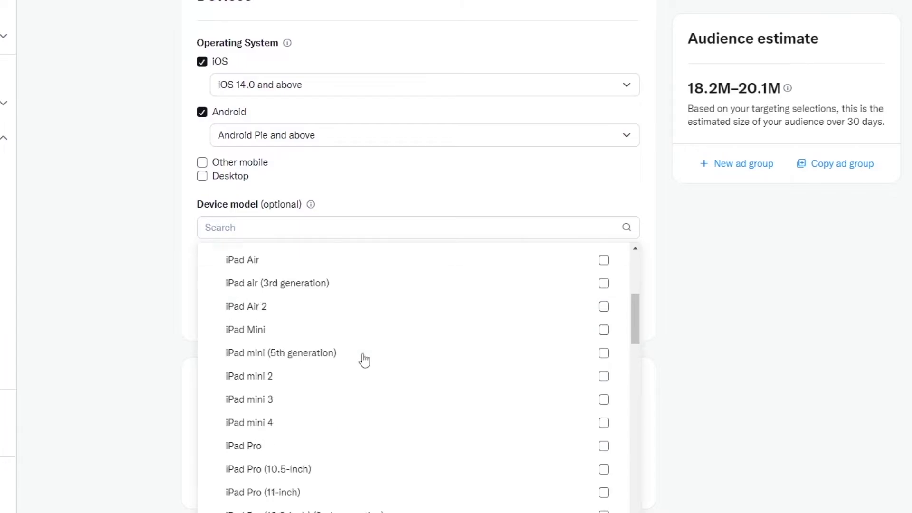
{"action": "scroll", "coordinate": [365, 350], "scroll_direction": "down", "scroll_amount": 15}
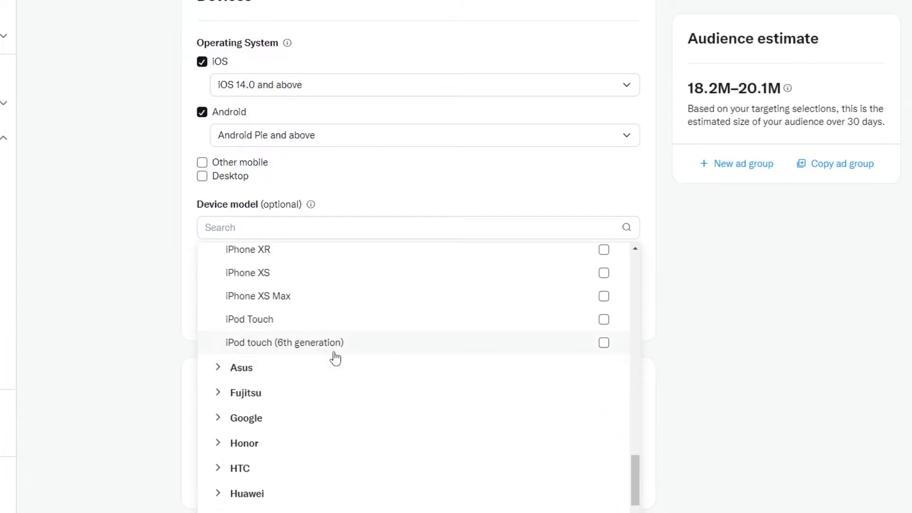
{"action": "scroll", "coordinate": [335, 358], "scroll_direction": "up", "scroll_amount": 10}
{"action": "left_click", "coordinate": [430, 212]}
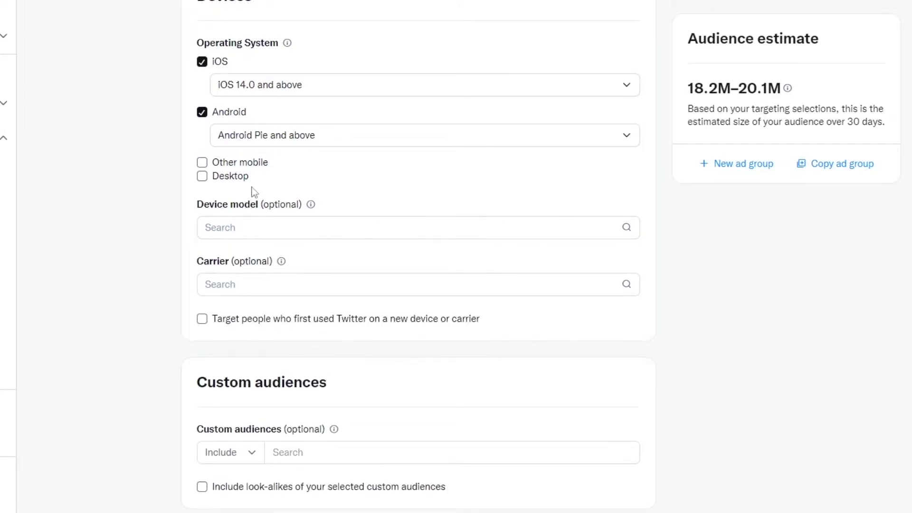
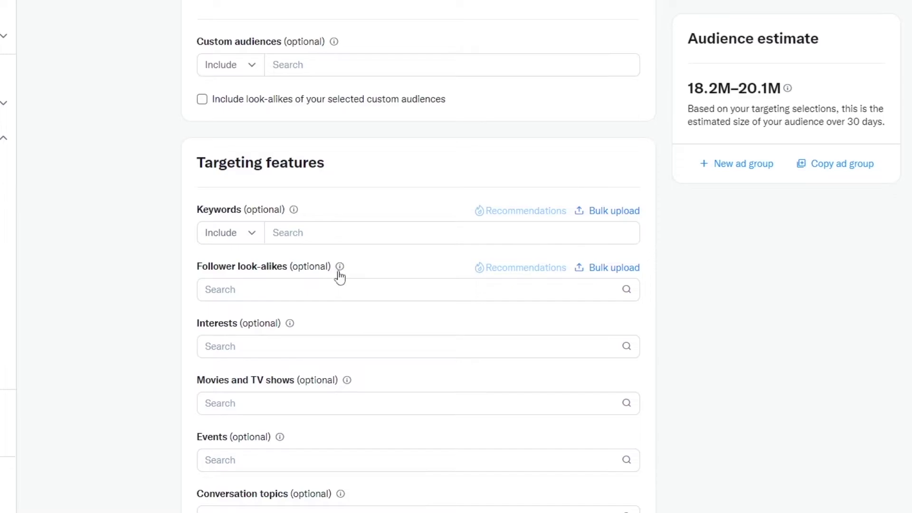
Review the targeting features and the bulk upload form for keywords, and close the form without adding any
{"action": "scroll", "coordinate": [228, 266], "scroll_direction": "down", "scroll_amount": 1}
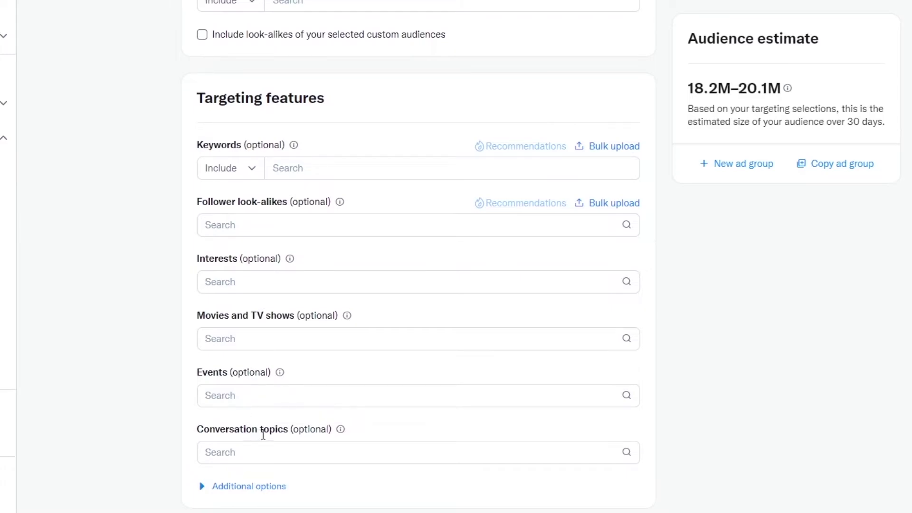
{"action": "scroll", "coordinate": [336, 417], "scroll_direction": "up", "scroll_amount": 2}
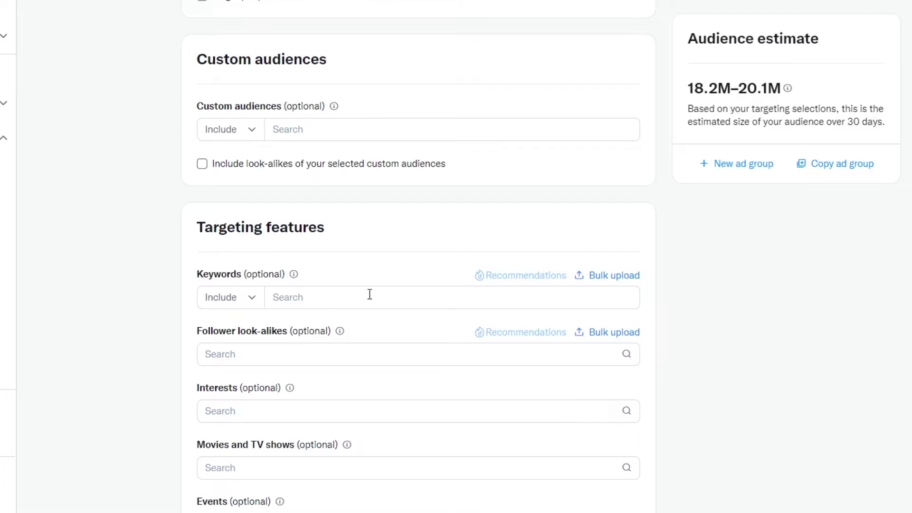
{"action": "left_click", "coordinate": [611, 277]}
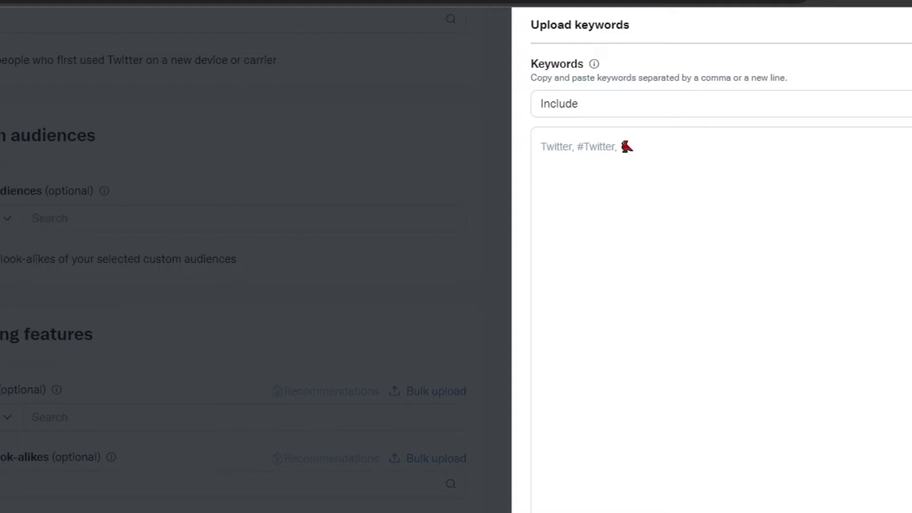
{"action": "left_click", "coordinate": [390, 512]}
{"action": "scroll", "coordinate": [176, 448], "scroll_direction": "down", "scroll_amount": 1}
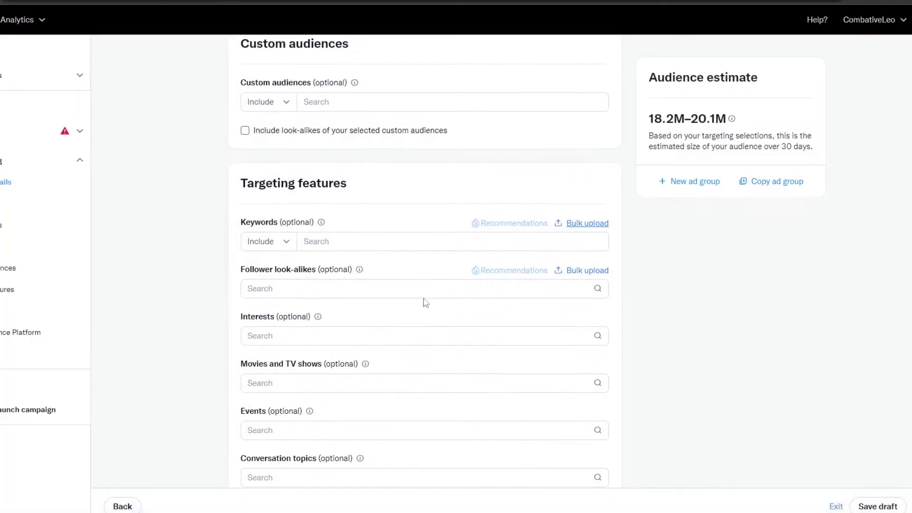
Examine the bulk upload form for follower look-alikes, trying an @ in its usernames field, and close it without adding any
{"action": "scroll", "coordinate": [332, 256], "scroll_direction": "down", "scroll_amount": 1}
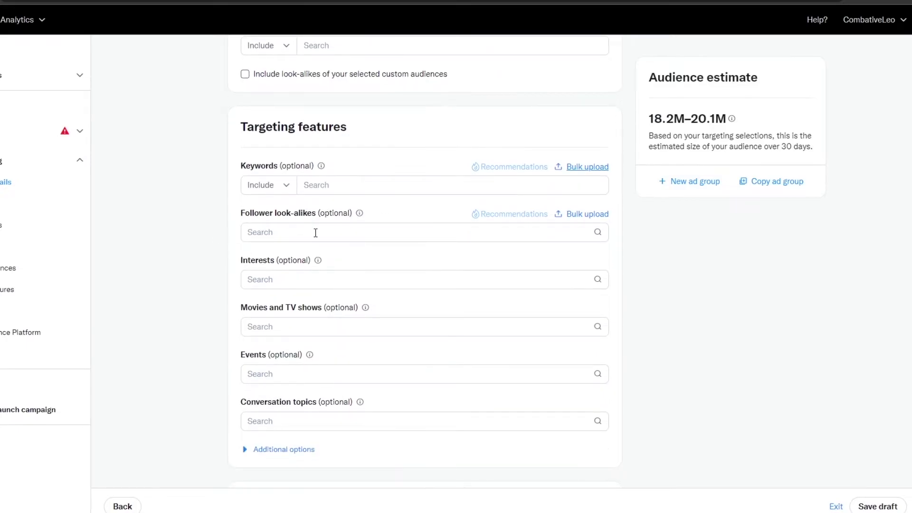
{"action": "left_click", "coordinate": [583, 214]}
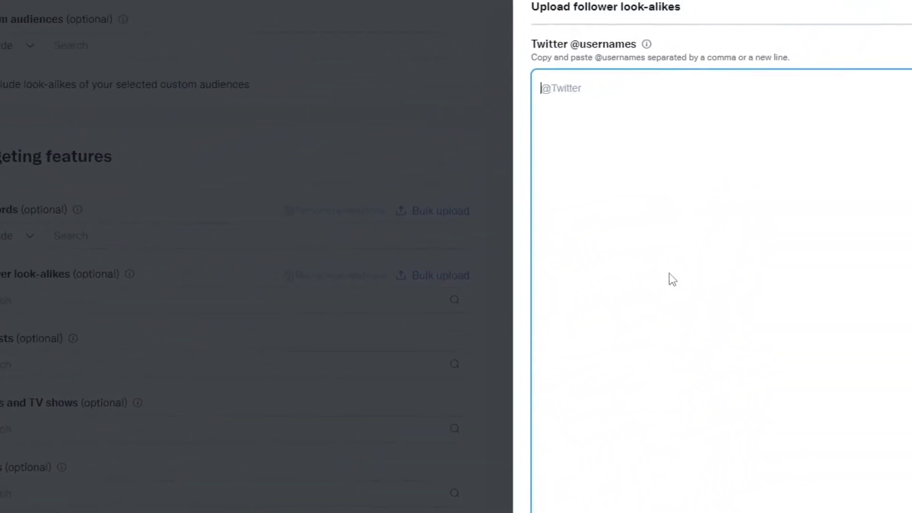
{"action": "type", "text": "@"}
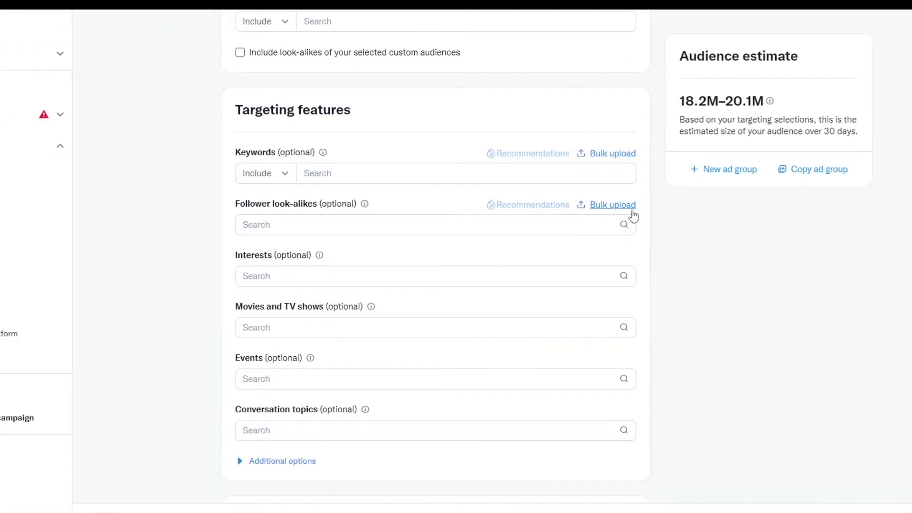
Look through the interest categories offered for targeting and the options under Automotive without selecting any
{"action": "scroll", "coordinate": [398, 265], "scroll_direction": "down", "scroll_amount": 3}
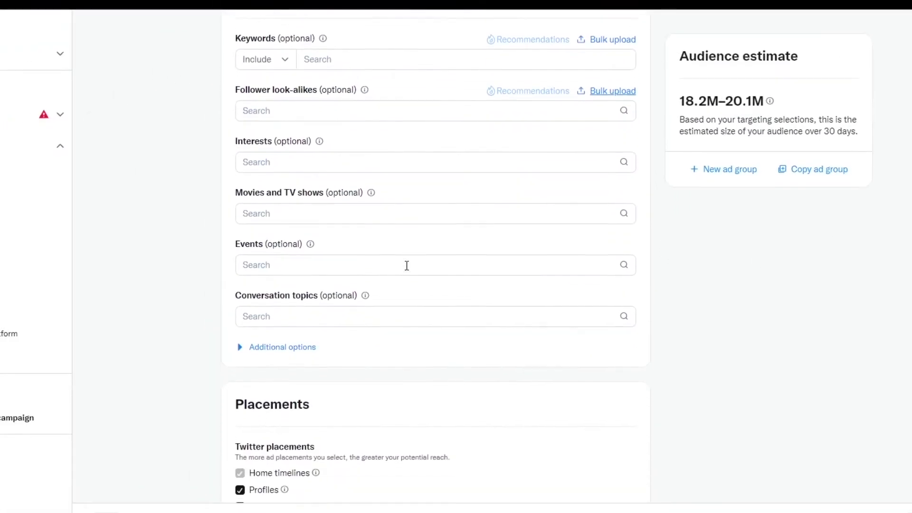
{"action": "left_click", "coordinate": [326, 159]}
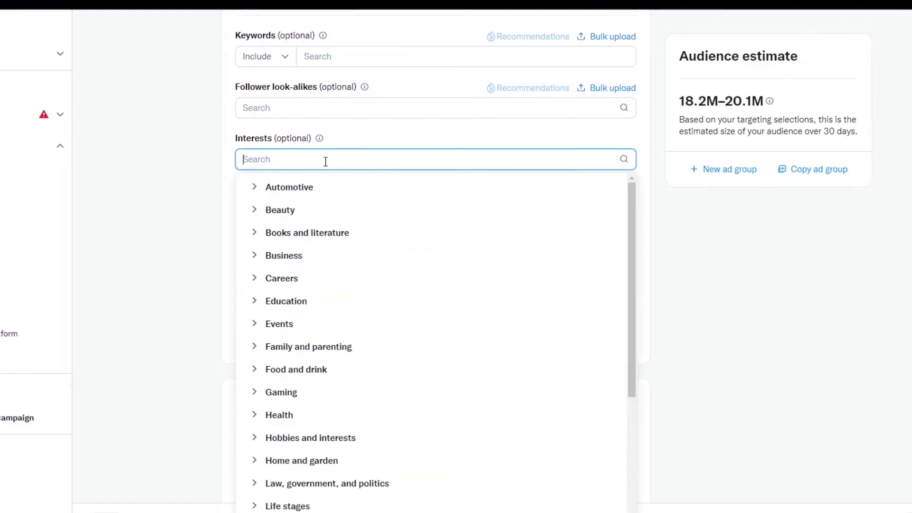
{"action": "scroll", "coordinate": [340, 234], "scroll_direction": "down", "scroll_amount": 1}
{"action": "scroll", "coordinate": [348, 301], "scroll_direction": "up", "scroll_amount": 1}
{"action": "scroll", "coordinate": [352, 305], "scroll_direction": "down", "scroll_amount": 1}
{"action": "scroll", "coordinate": [364, 324], "scroll_direction": "down", "scroll_amount": 2}
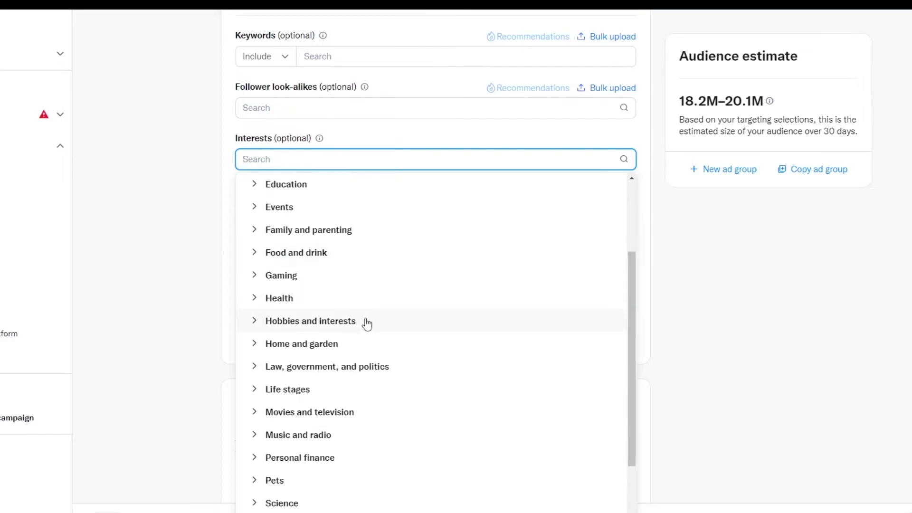
{"action": "scroll", "coordinate": [340, 440], "scroll_direction": "down", "scroll_amount": 1}
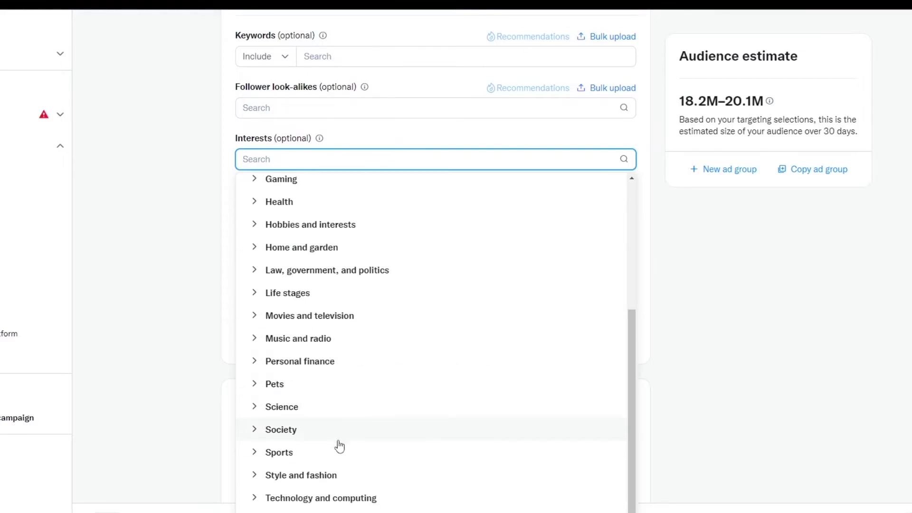
{"action": "scroll", "coordinate": [305, 496], "scroll_direction": "up", "scroll_amount": 3}
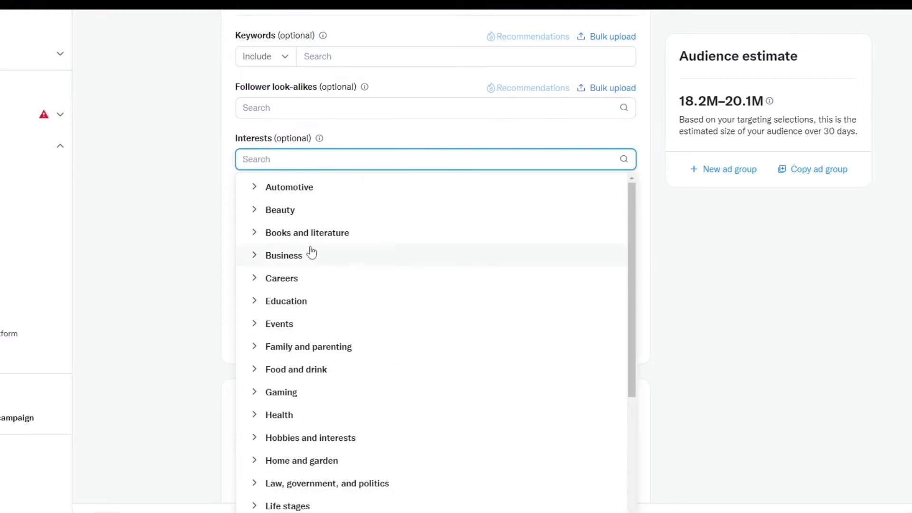
{"action": "left_click", "coordinate": [253, 187]}
{"action": "scroll", "coordinate": [363, 295], "scroll_direction": "down", "scroll_amount": 2}
{"action": "scroll", "coordinate": [340, 321], "scroll_direction": "up", "scroll_amount": 1}
{"action": "scroll", "coordinate": [293, 215], "scroll_direction": "up", "scroll_amount": 1}
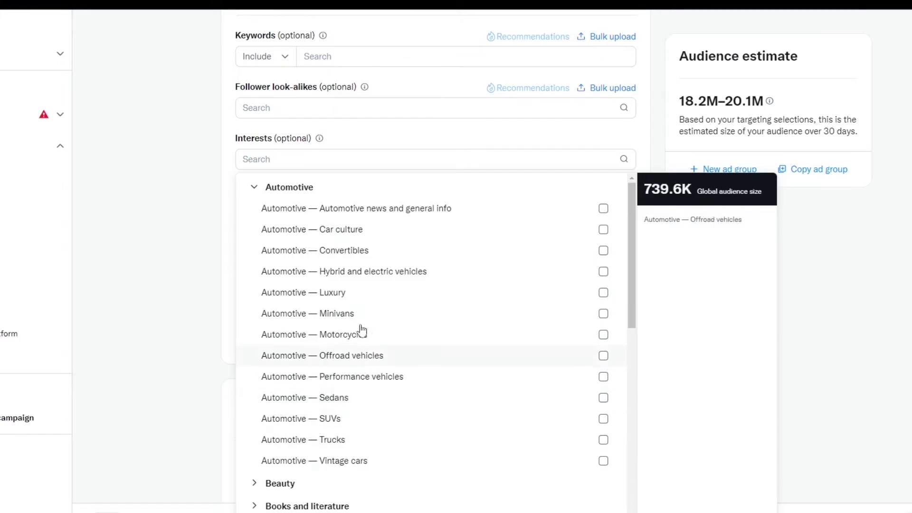
{"action": "left_click", "coordinate": [257, 188]}
Include the Beauty interests Body art, Make-up and cosmetics, Skin care, General info, Hair care and Face care in the ad group's targeting
{"action": "left_click", "coordinate": [257, 212]}
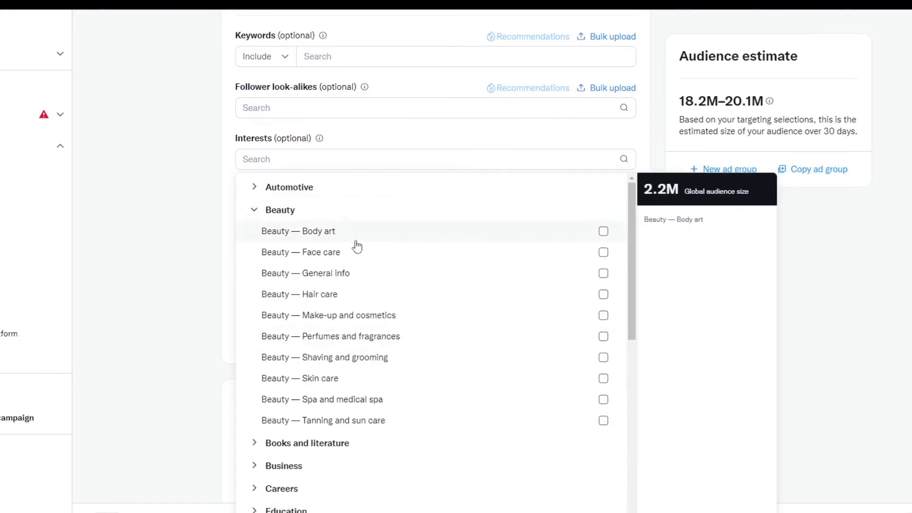
{"action": "left_click", "coordinate": [603, 231]}
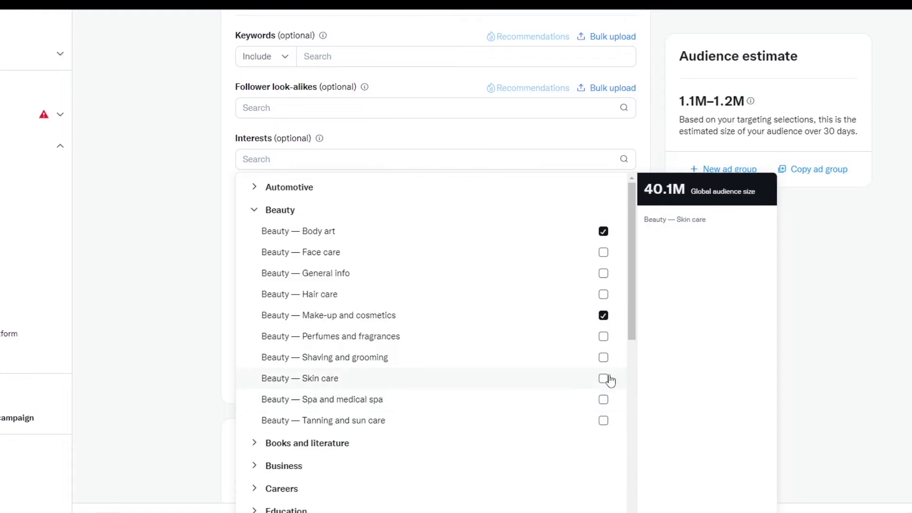
{"action": "left_click", "coordinate": [604, 380]}
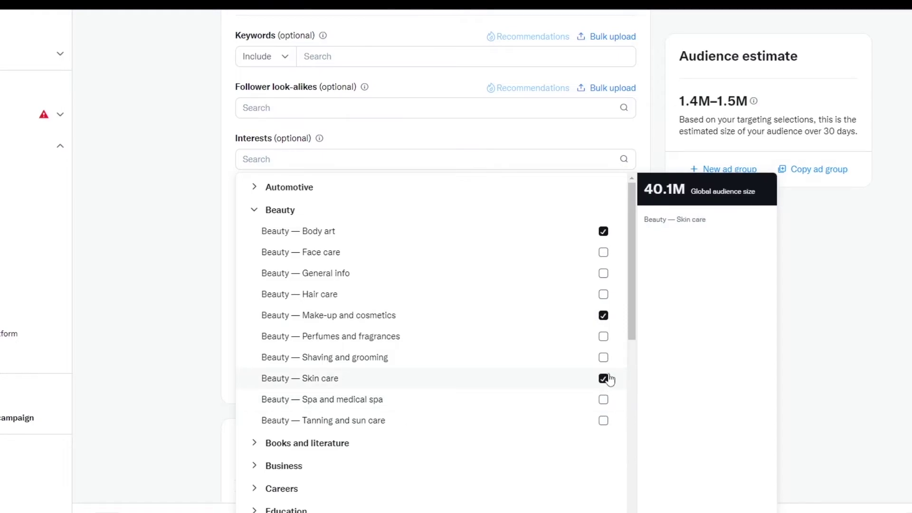
{"action": "left_click", "coordinate": [603, 276]}
{"action": "left_click", "coordinate": [603, 295]}
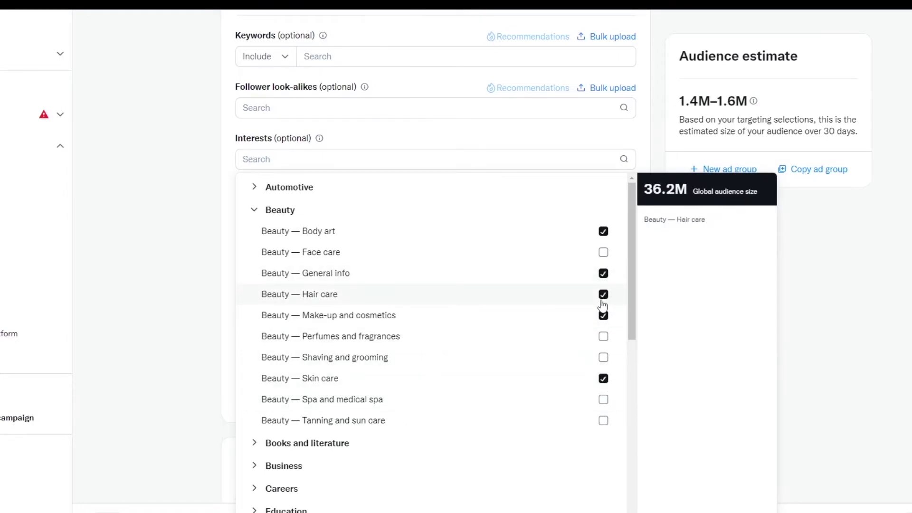
{"action": "left_click", "coordinate": [603, 251]}
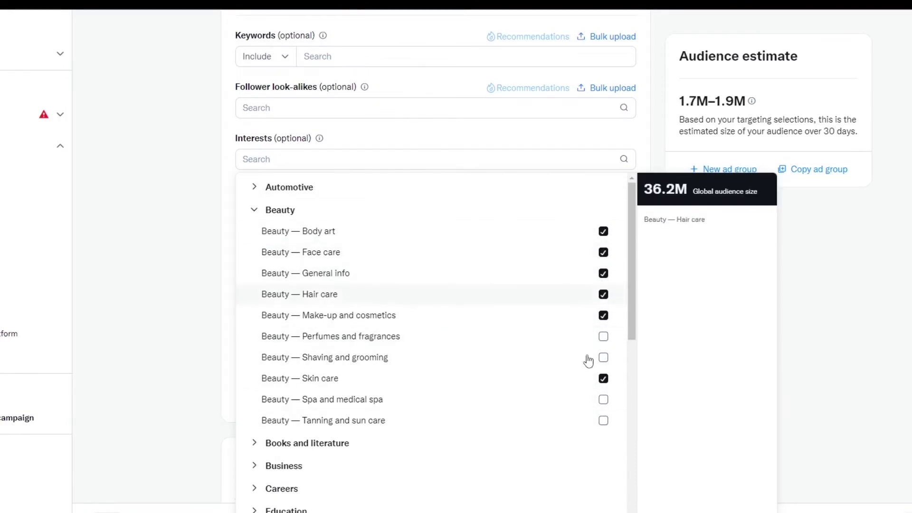
{"action": "left_click", "coordinate": [254, 209]}
{"action": "left_click", "coordinate": [255, 190]}
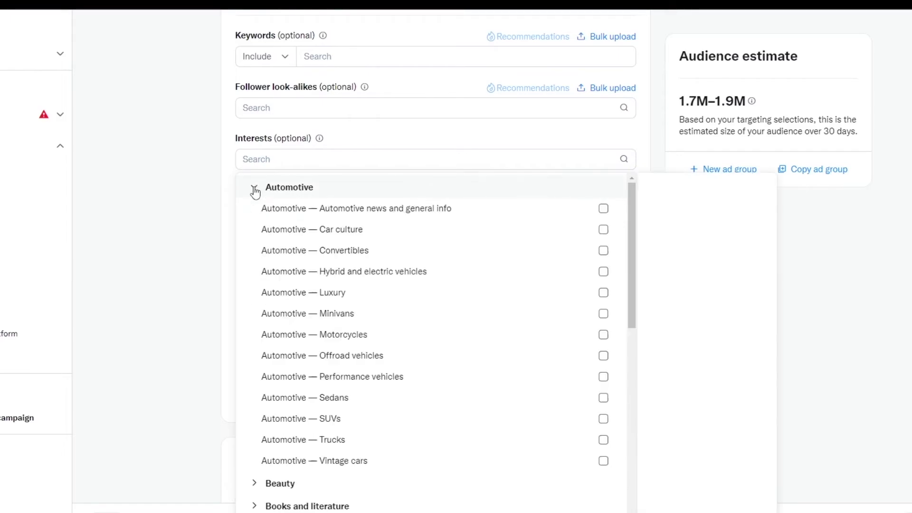
{"action": "left_click", "coordinate": [233, 158]}
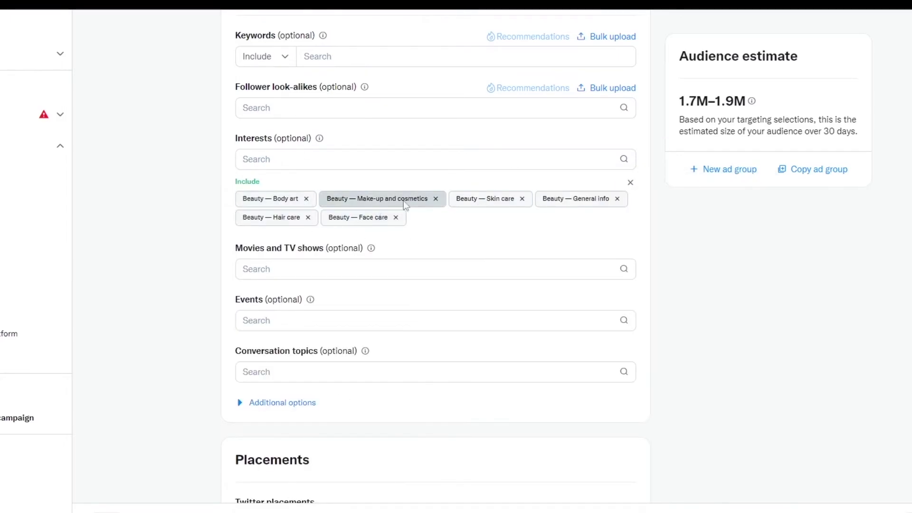
Look at the conversation topics field and the additional targeting options without enabling any, and collapse the options again
{"action": "scroll", "coordinate": [380, 254], "scroll_direction": "down", "scroll_amount": 2}
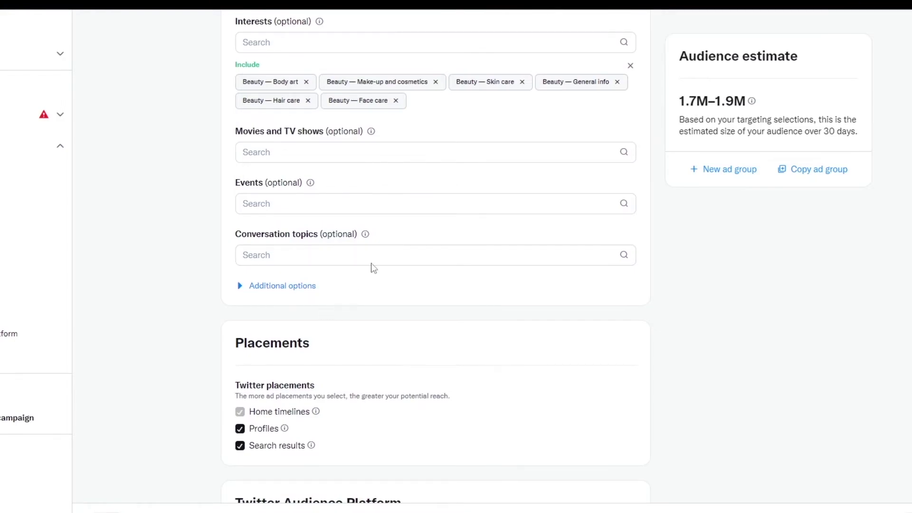
{"action": "left_click", "coordinate": [332, 260]}
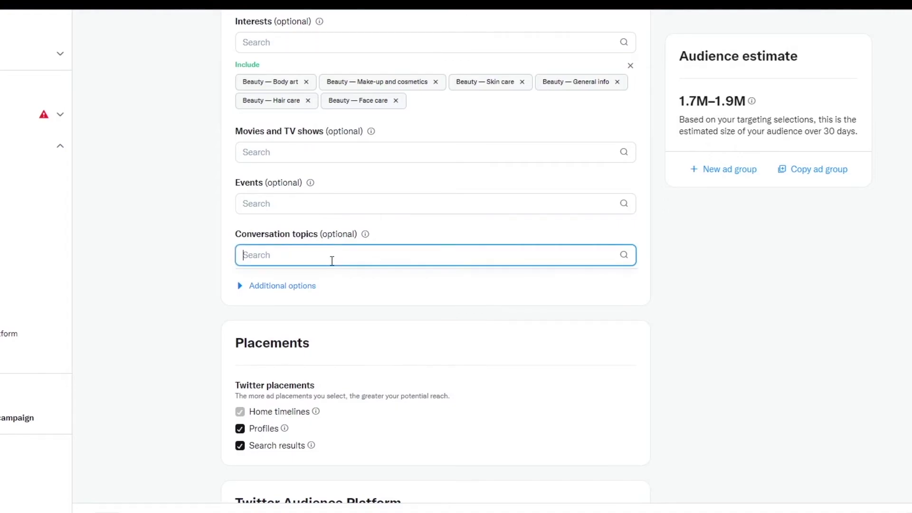
{"action": "left_click", "coordinate": [283, 287]}
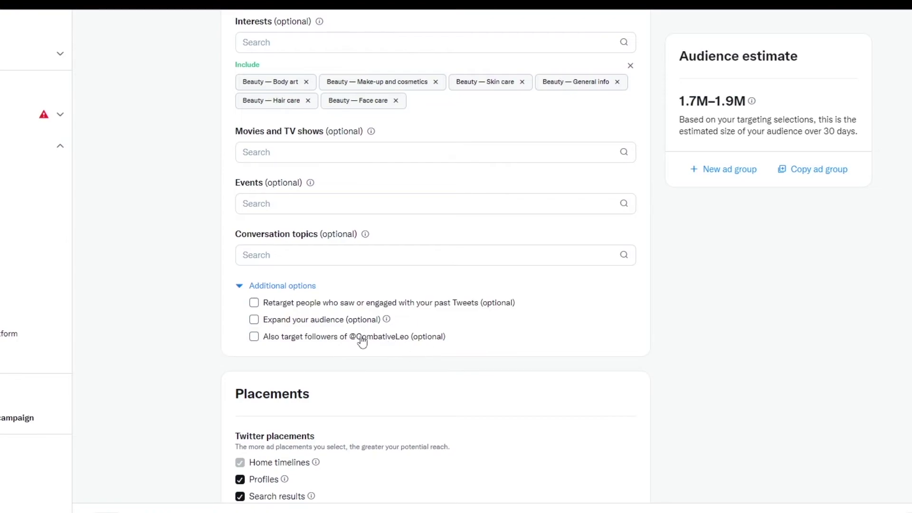
{"action": "left_click_drag", "start_coordinate": [350, 340], "coordinate": [408, 348]}
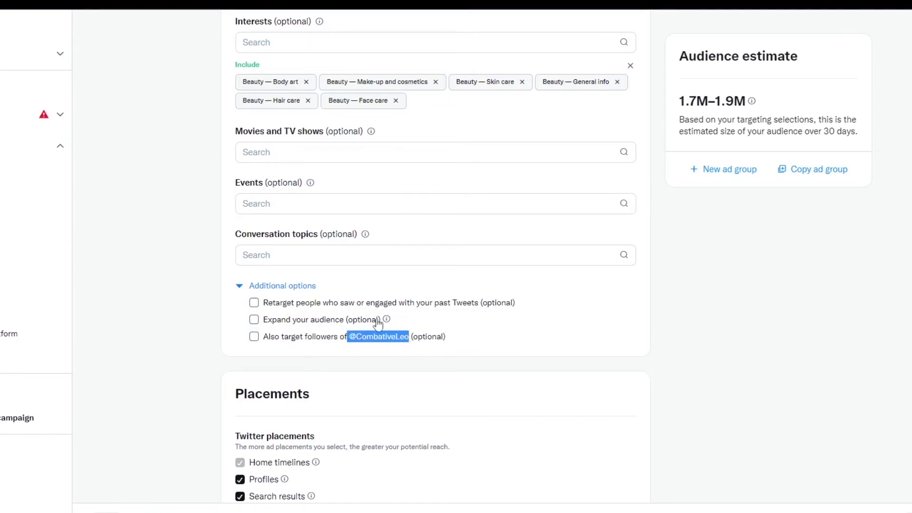
{"action": "left_click", "coordinate": [239, 286]}
Examine the Twitter placements and the ad formats of the Twitter Audience Platform, leaving them as they are, and collapse the formats list
{"action": "scroll", "coordinate": [212, 275], "scroll_direction": "down", "scroll_amount": 5}
{"action": "scroll", "coordinate": [257, 224], "scroll_direction": "up", "scroll_amount": 1}
{"action": "scroll", "coordinate": [350, 237], "scroll_direction": "down", "scroll_amount": 1}
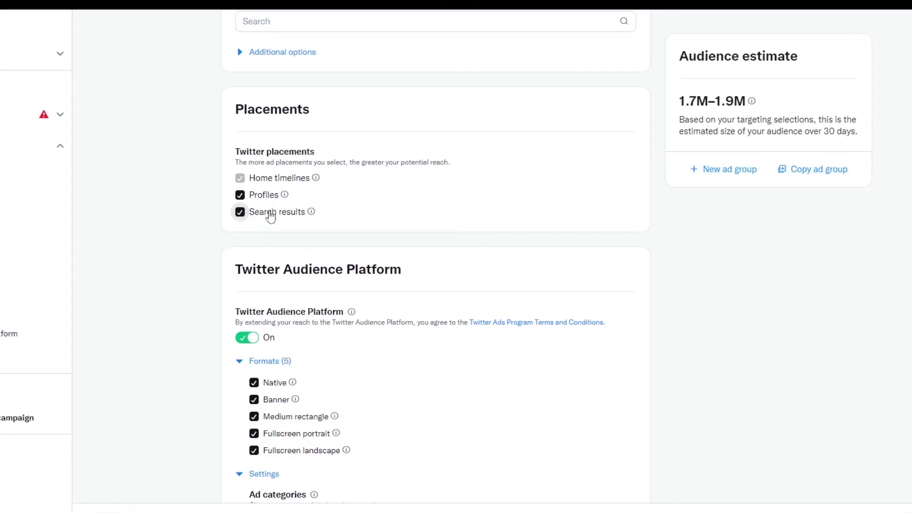
{"action": "scroll", "coordinate": [241, 210], "scroll_direction": "down", "scroll_amount": 1}
{"action": "scroll", "coordinate": [241, 210], "scroll_direction": "down", "scroll_amount": 5}
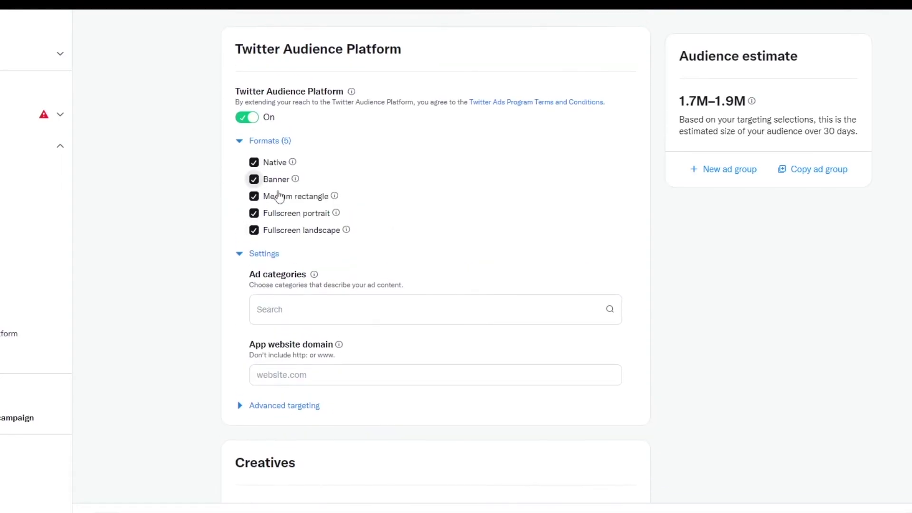
{"action": "scroll", "coordinate": [240, 188], "scroll_direction": "up", "scroll_amount": 1}
{"action": "scroll", "coordinate": [311, 188], "scroll_direction": "down", "scroll_amount": 1}
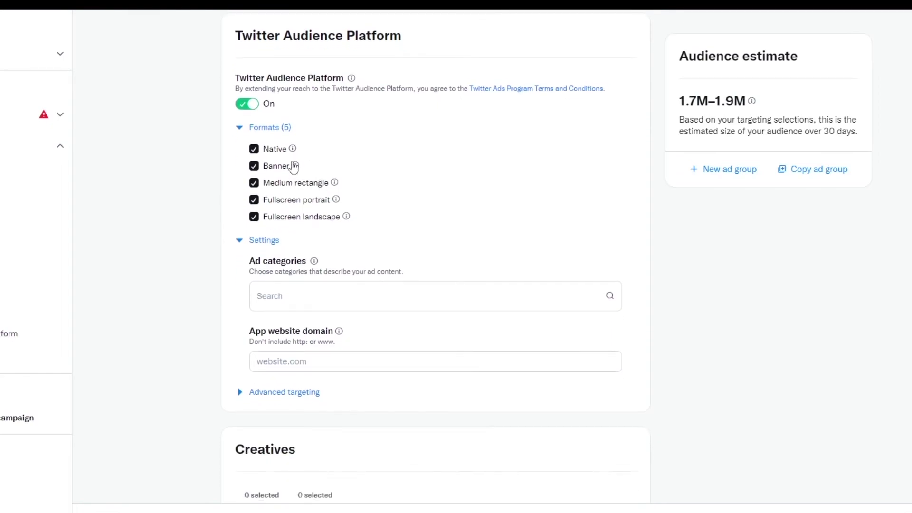
{"action": "scroll", "coordinate": [290, 219], "scroll_direction": "down", "scroll_amount": 1}
{"action": "scroll", "coordinate": [295, 226], "scroll_direction": "up", "scroll_amount": 2}
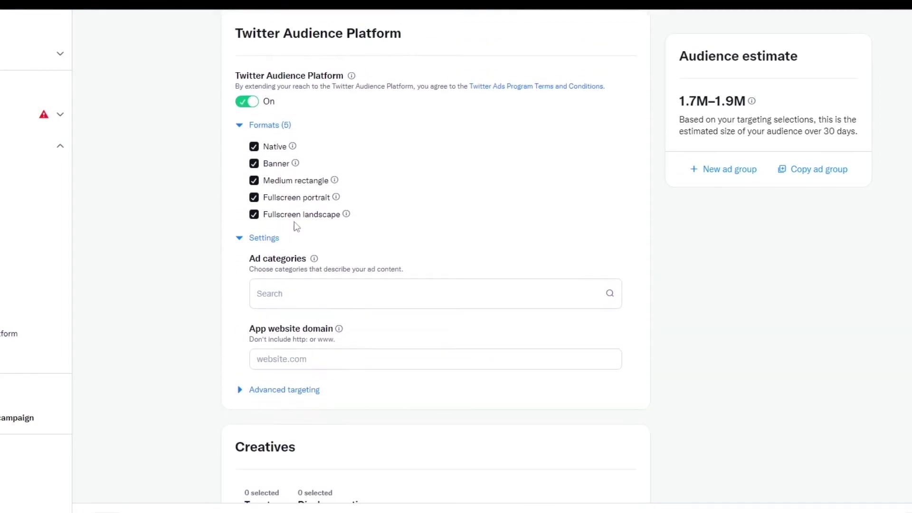
{"action": "scroll", "coordinate": [304, 288], "scroll_direction": "down", "scroll_amount": 1}
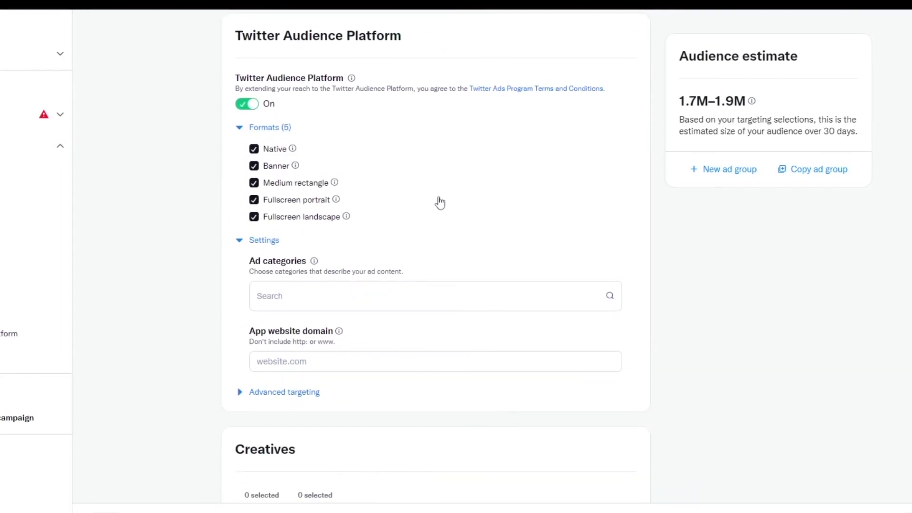
{"action": "scroll", "coordinate": [428, 209], "scroll_direction": "up", "scroll_amount": 2}
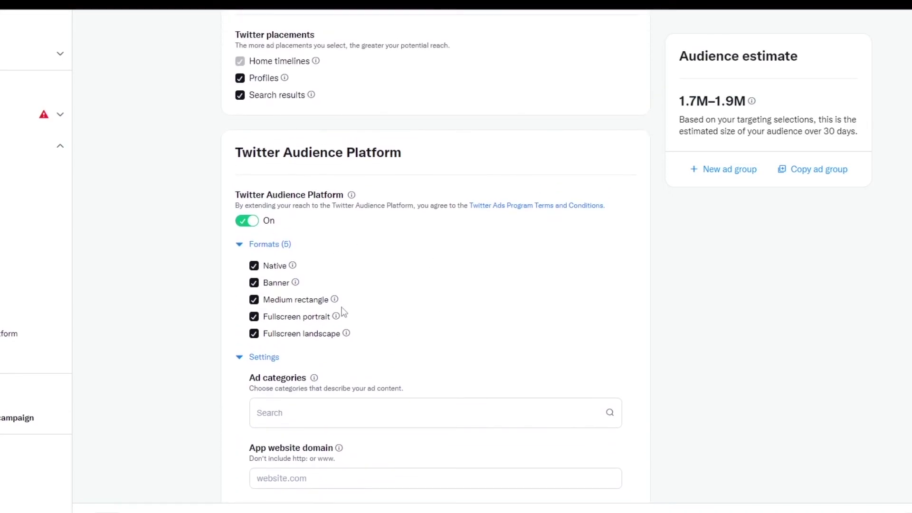
{"action": "left_click", "coordinate": [240, 245]}
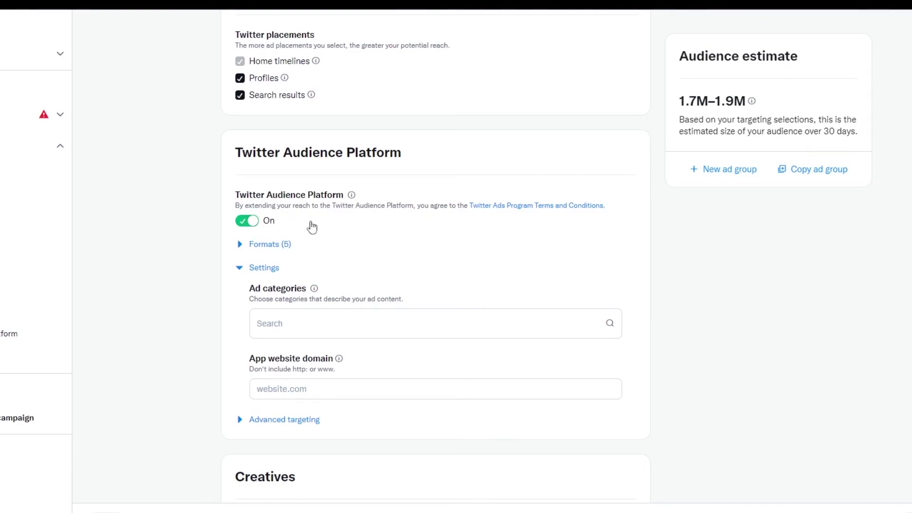
Review the Twitter Audience Platform settings for ad categories and app website domain without filling them in, and leave the settings collapsed
{"action": "scroll", "coordinate": [285, 224], "scroll_direction": "down", "scroll_amount": 1}
{"action": "left_click", "coordinate": [241, 212]}
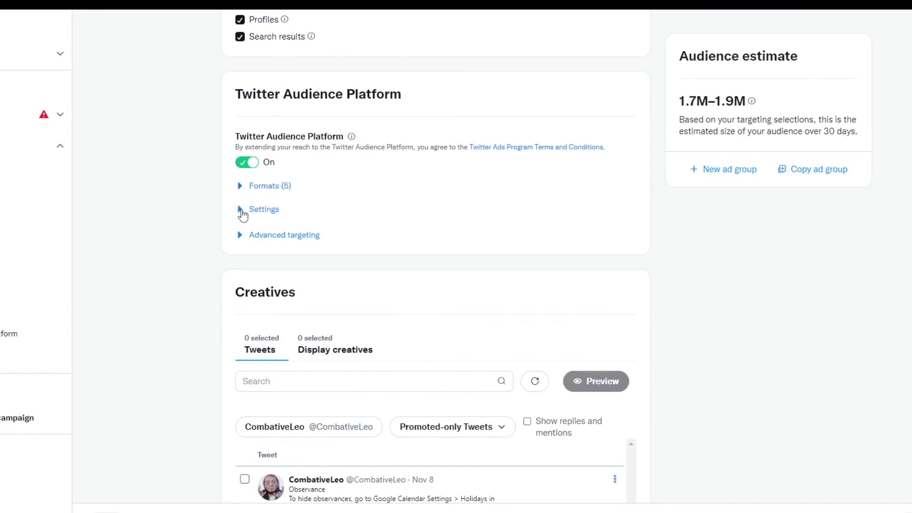
{"action": "left_click", "coordinate": [241, 212]}
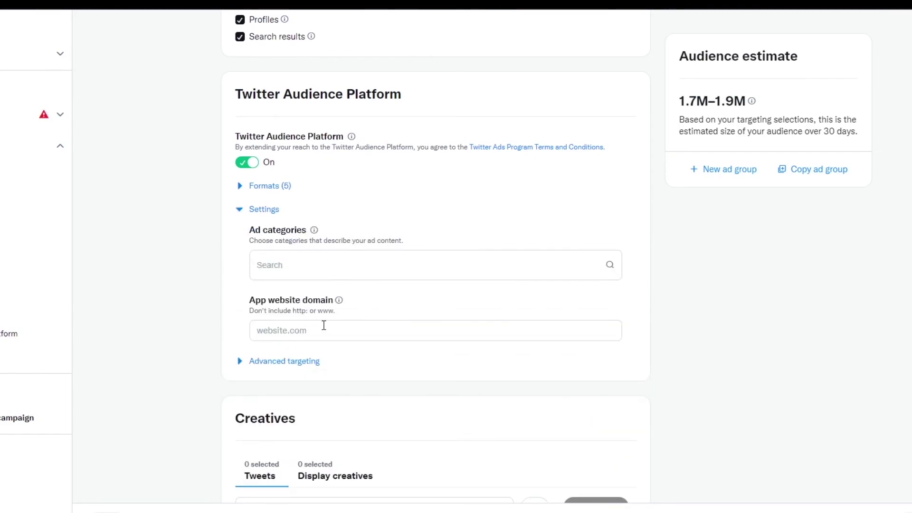
{"action": "left_click", "coordinate": [229, 210]}
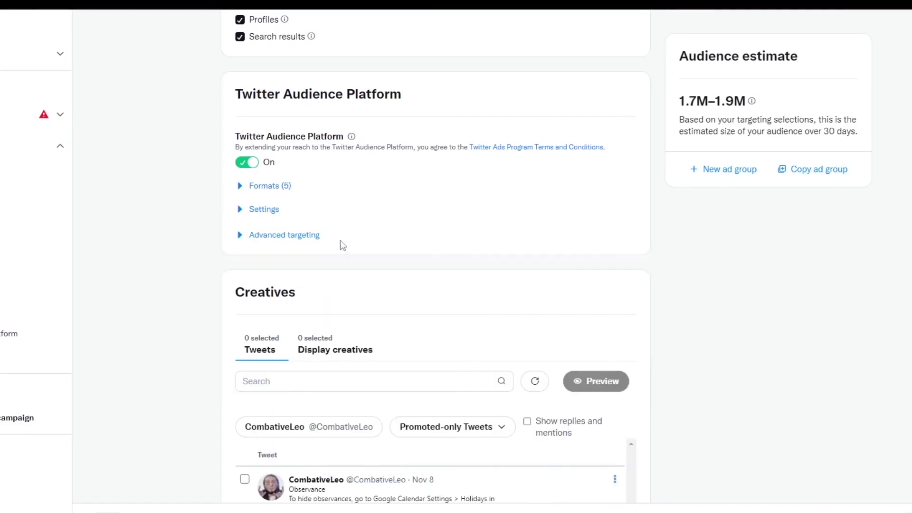
Look through the promoted-only Tweets offered as creatives without selecting any, and return to the ad group's demographics
{"action": "scroll", "coordinate": [323, 249], "scroll_direction": "down", "scroll_amount": 5}
{"action": "scroll", "coordinate": [317, 248], "scroll_direction": "down", "scroll_amount": 15}
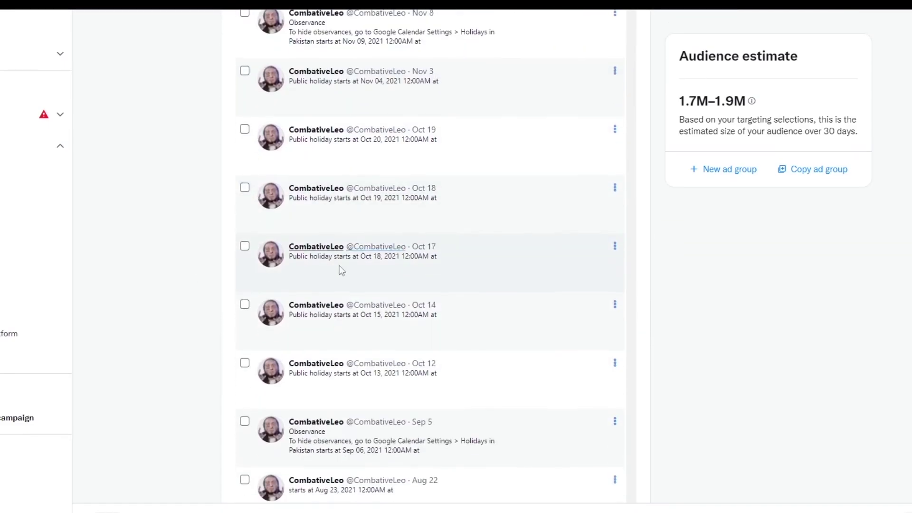
{"action": "scroll", "coordinate": [676, 395], "scroll_direction": "up", "scroll_amount": 6}
{"action": "scroll", "coordinate": [678, 395], "scroll_direction": "up", "scroll_amount": 15}
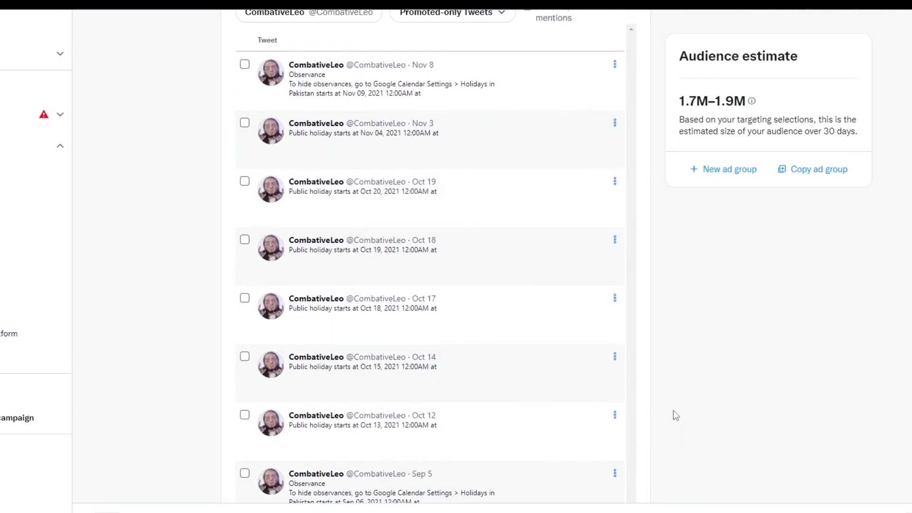
{"action": "scroll", "coordinate": [479, 436], "scroll_direction": "up", "scroll_amount": 12}
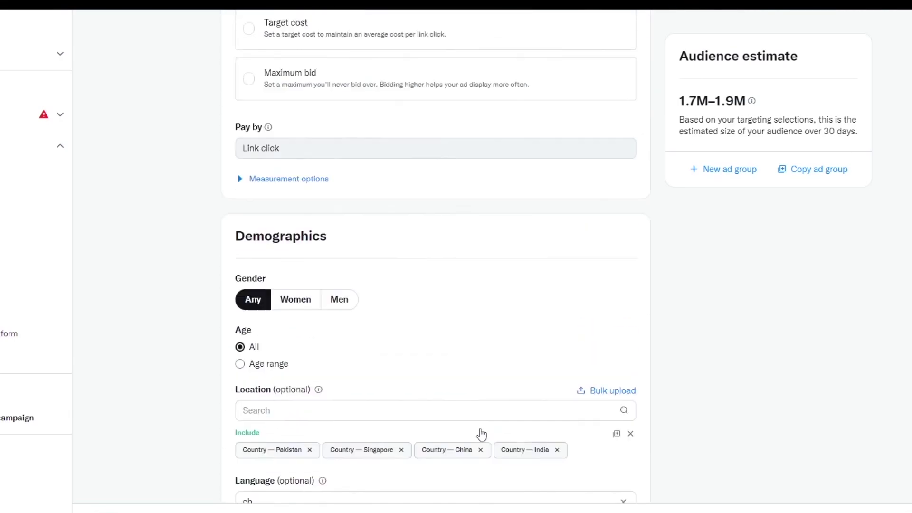
Proceed to the campaign review page and check the campaign details and the delivery, targeting, placements and creatives of both ad groups
{"action": "scroll", "coordinate": [802, 418], "scroll_direction": "down", "scroll_amount": 10}
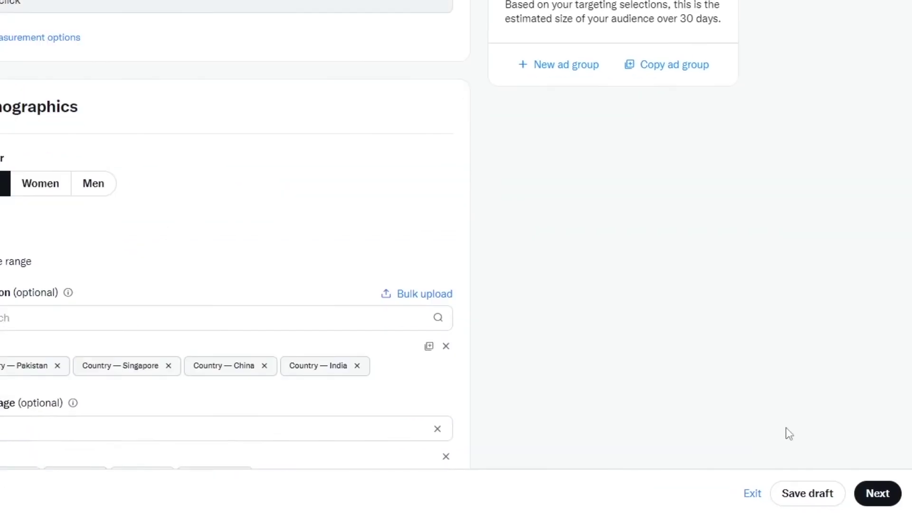
{"action": "left_click", "coordinate": [888, 494]}
{"action": "scroll", "coordinate": [738, 362], "scroll_direction": "down", "scroll_amount": 7}
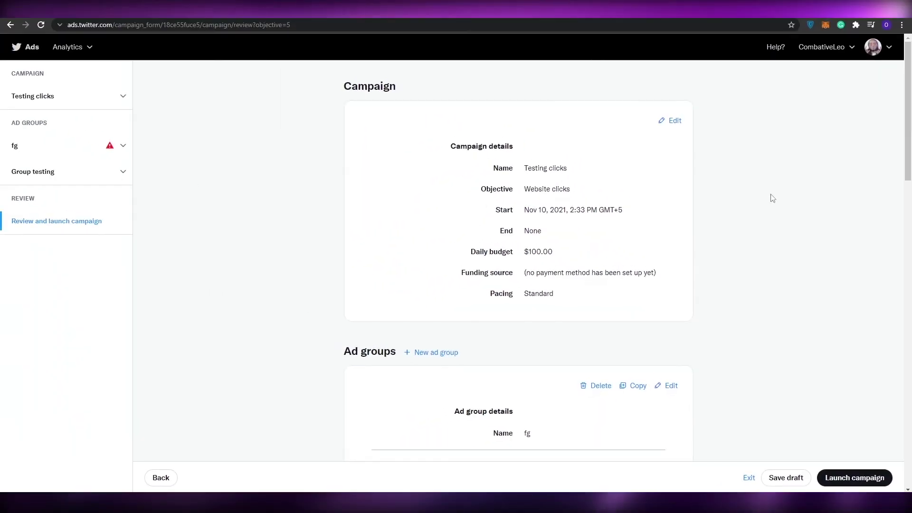
{"action": "scroll", "coordinate": [525, 309], "scroll_direction": "down", "scroll_amount": 6}
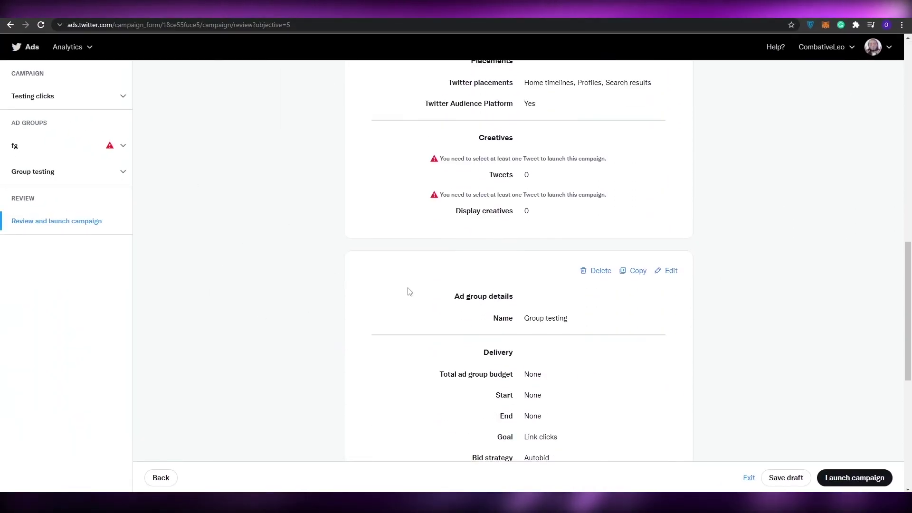
{"action": "scroll", "coordinate": [399, 261], "scroll_direction": "up", "scroll_amount": 12}
{"action": "scroll", "coordinate": [429, 303], "scroll_direction": "down", "scroll_amount": 10}
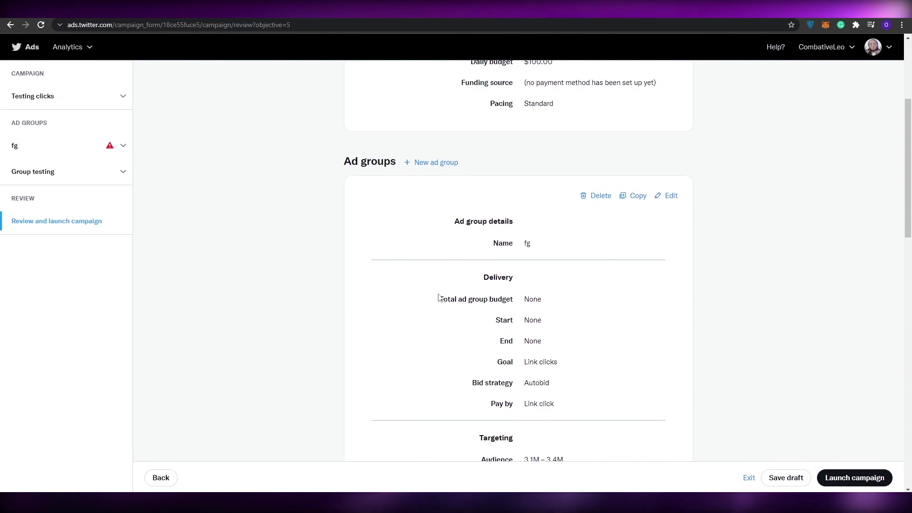
{"action": "scroll", "coordinate": [442, 290], "scroll_direction": "down", "scroll_amount": 11}
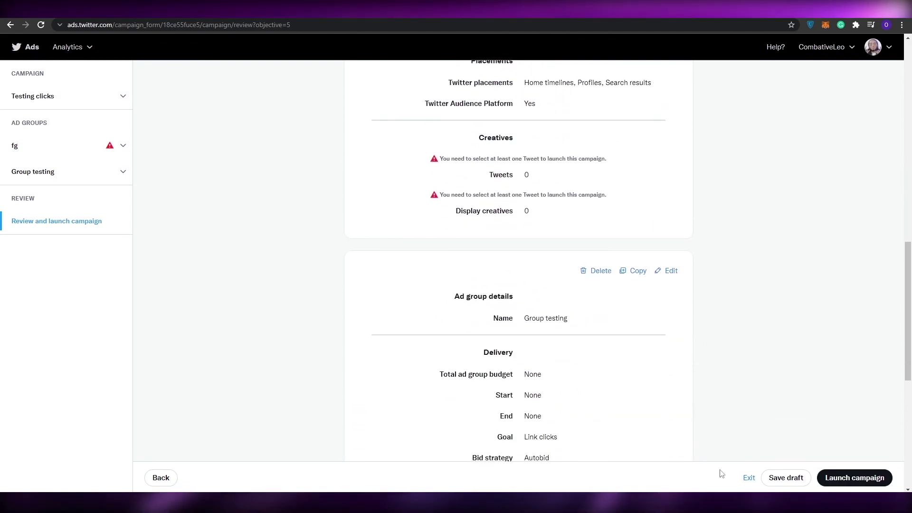
{"action": "scroll", "coordinate": [627, 418], "scroll_direction": "down", "scroll_amount": 1}
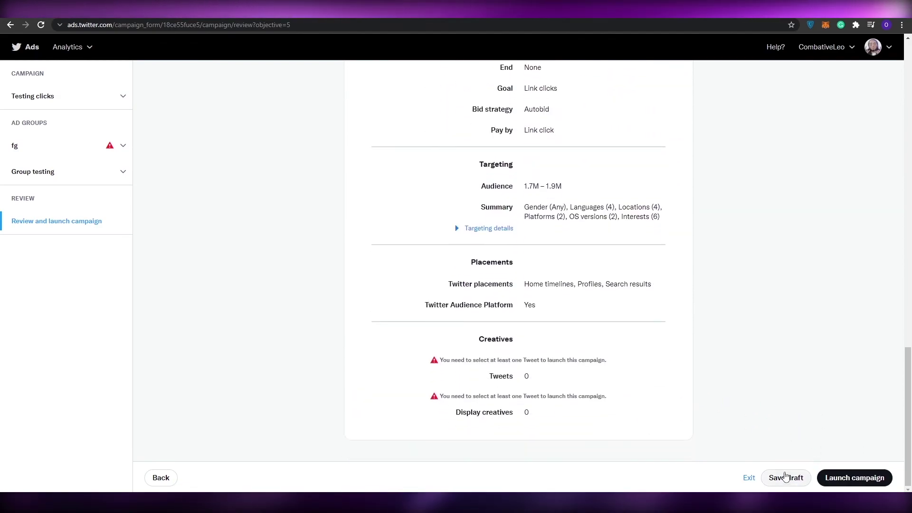
{"action": "scroll", "coordinate": [758, 476], "scroll_direction": "up", "scroll_amount": 20}
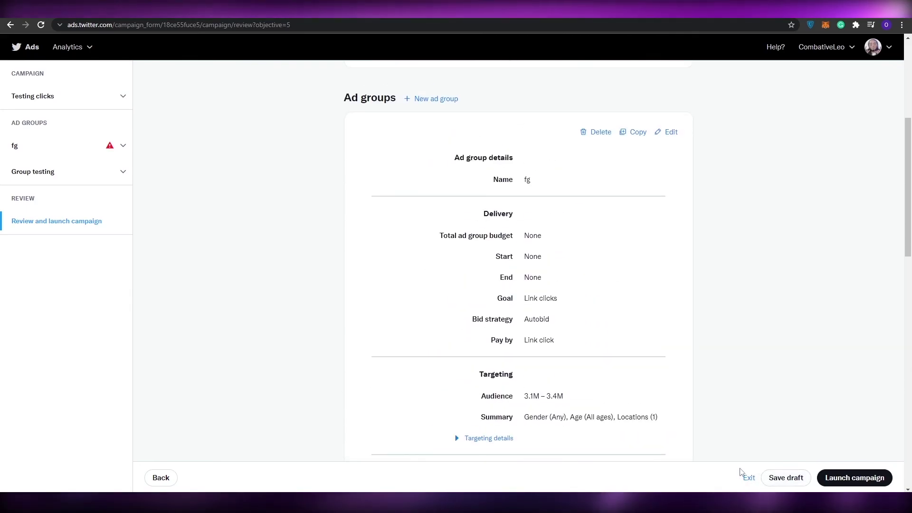